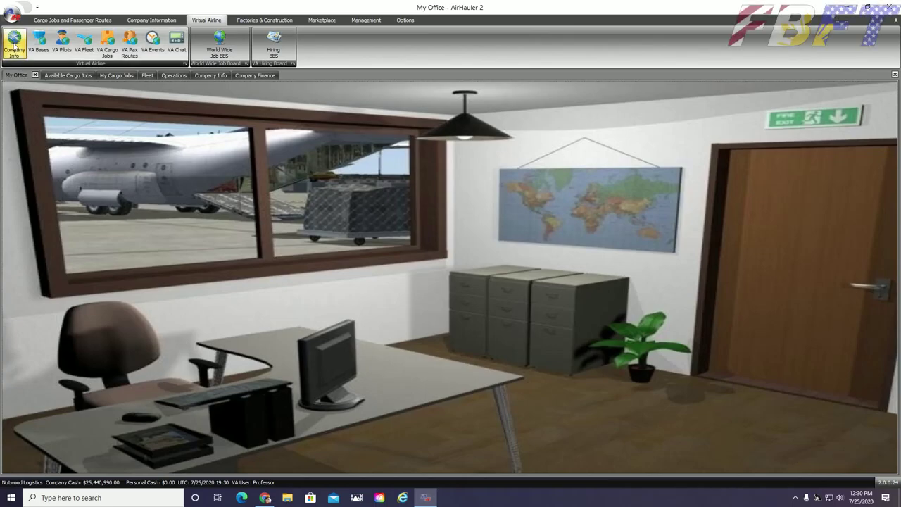
Step: Browse the airlines on the Virtual Airline Recruitment Board as far as the FBFT listing
left_click(14, 44)
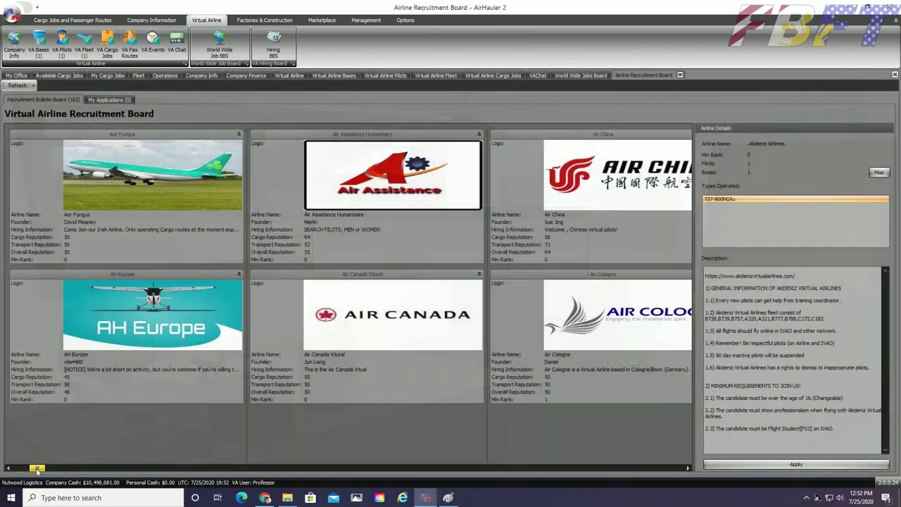
left_click_drag(32, 470, 70, 471)
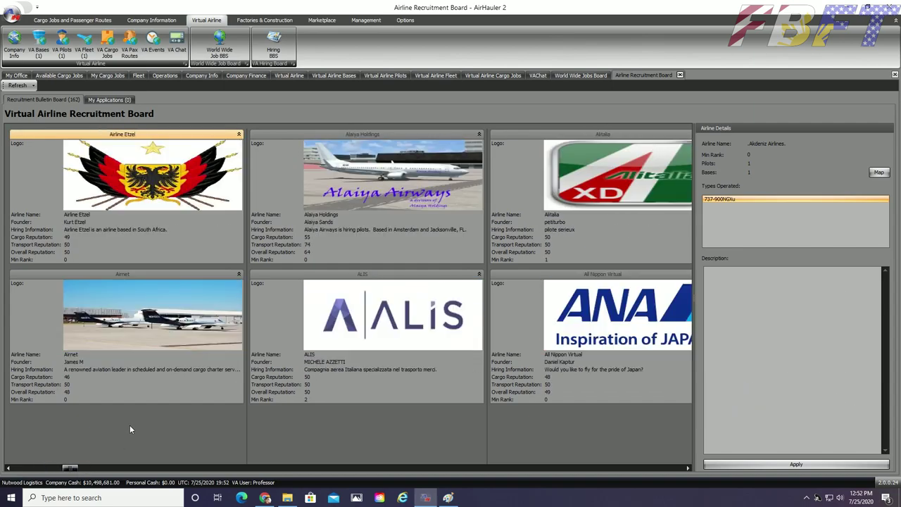
scroll(130, 428, "right", 12)
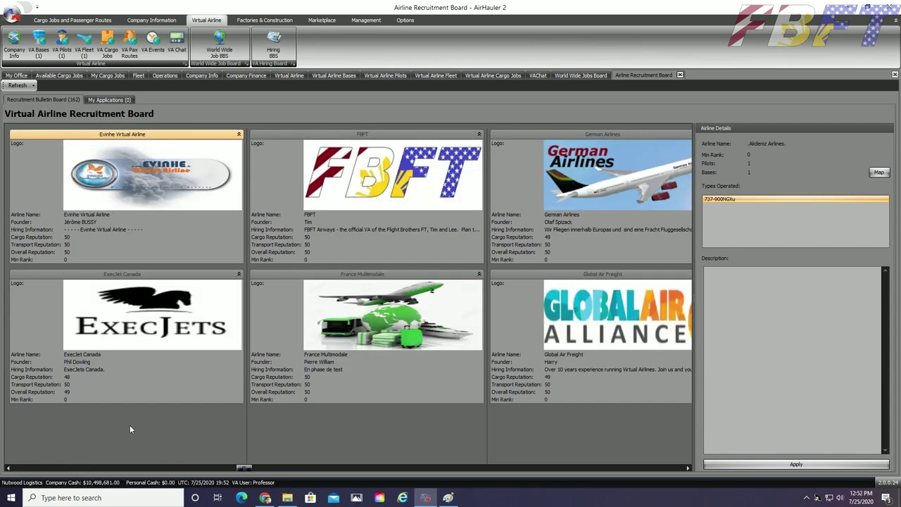
scroll(130, 428, "right", 8)
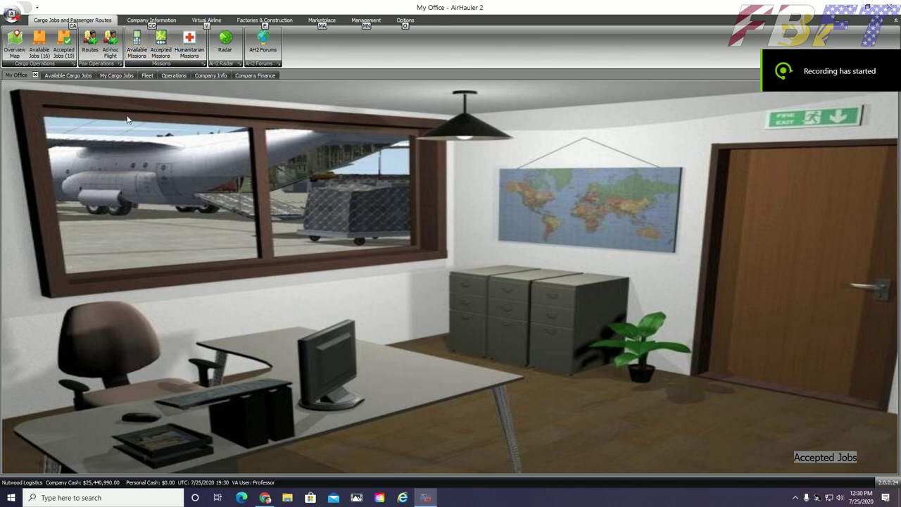
Step: Start creating a new virtual airline named FBFT and look up airport TJBQ for its home airfield
left_click(204, 20)
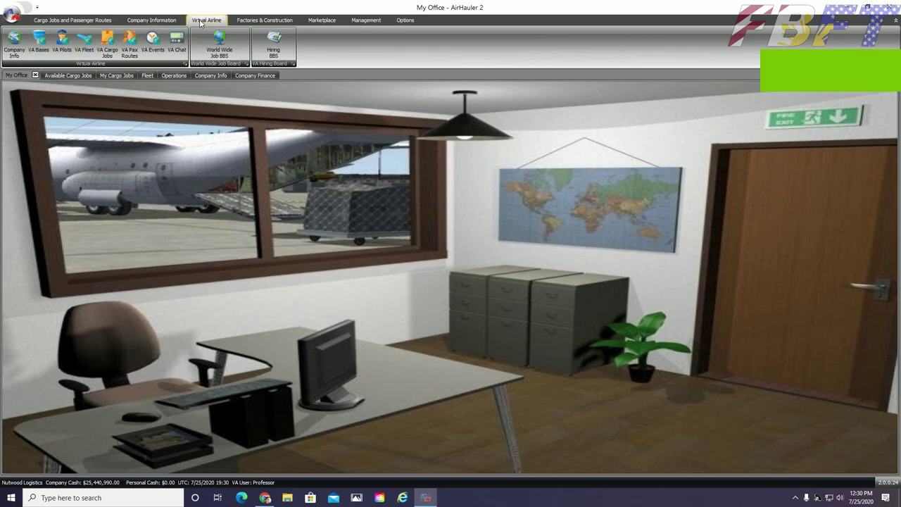
left_click(14, 45)
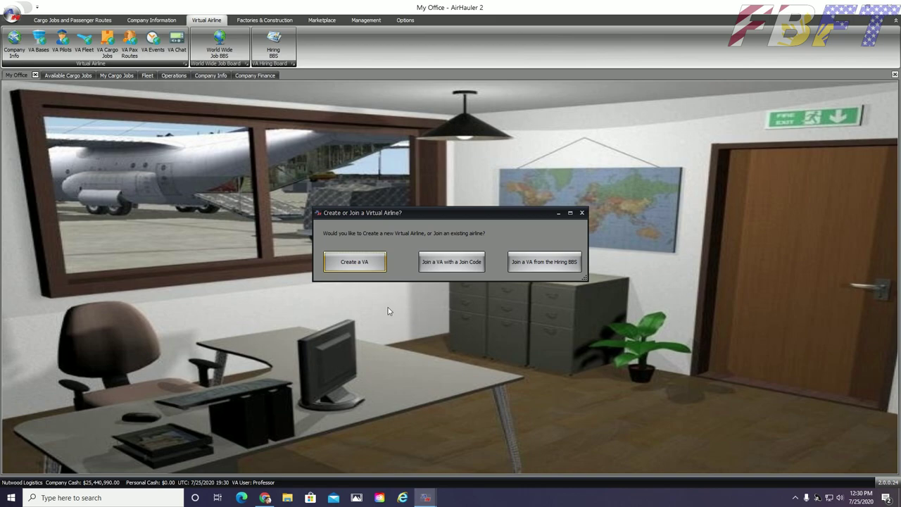
left_click(352, 267)
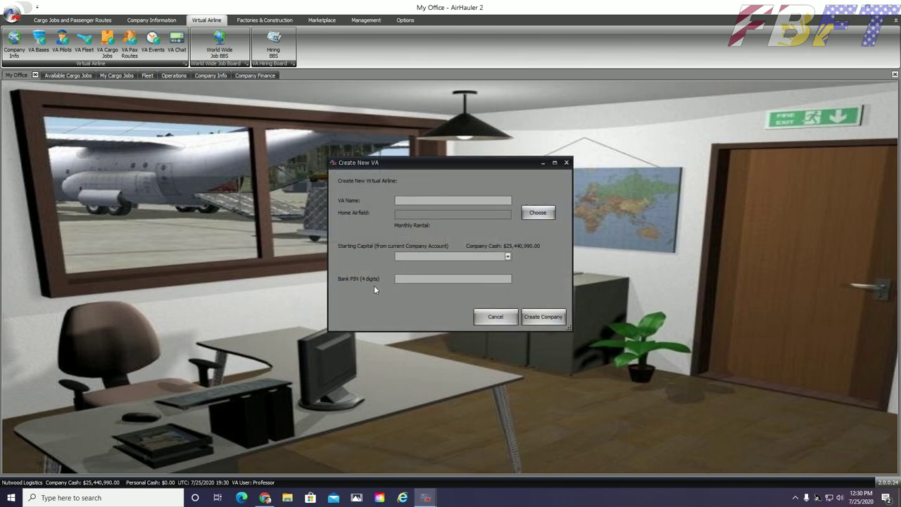
type("fLIG")
type("BFT")
left_click(536, 213)
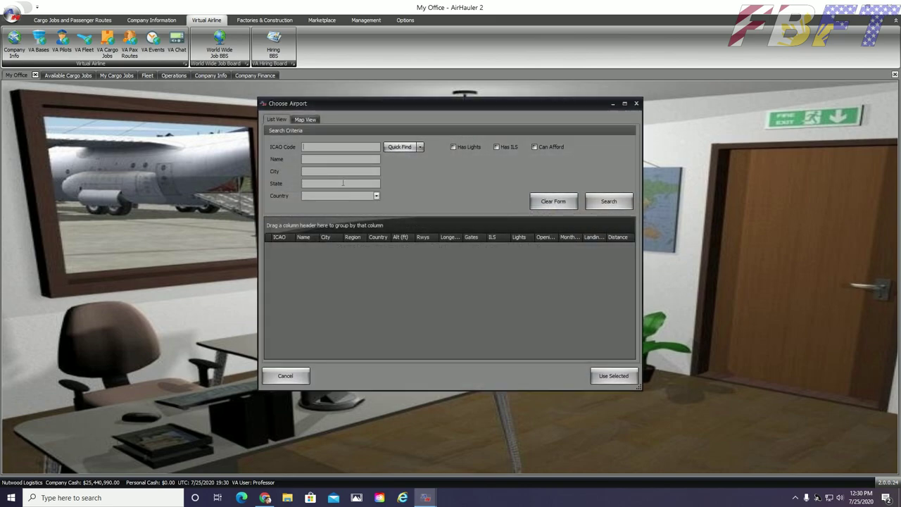
type("TJB")
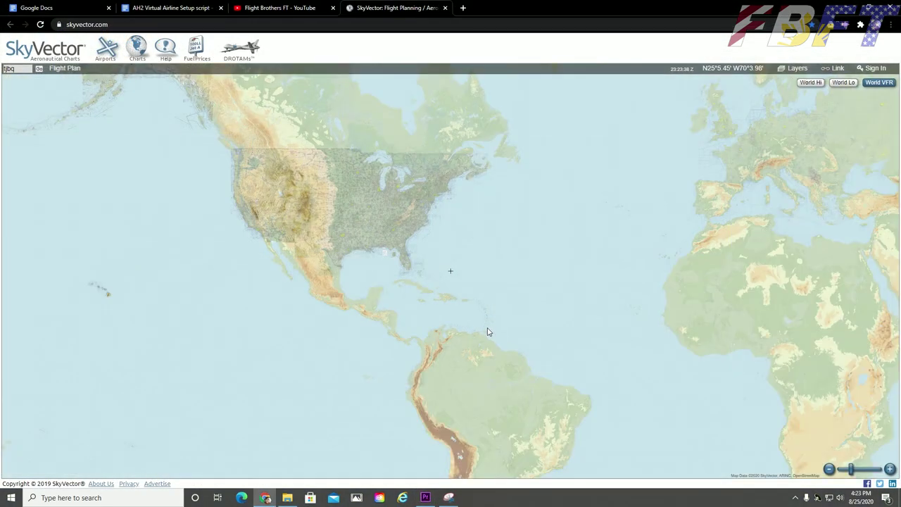
Step: Switch to SkyVector and locate the Aguadilla/Rafael Hernandez airport (TJBQ) in northwestern Puerto Rico on the World VFR chart
scroll(487, 330, "up", 1)
scroll(487, 328, "up", 1)
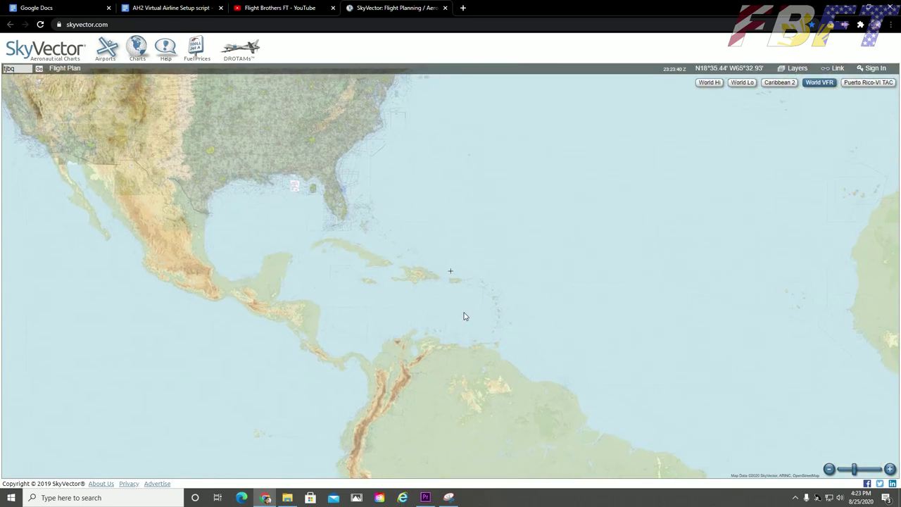
scroll(464, 316, "up", 1)
scroll(464, 316, "up", 1)
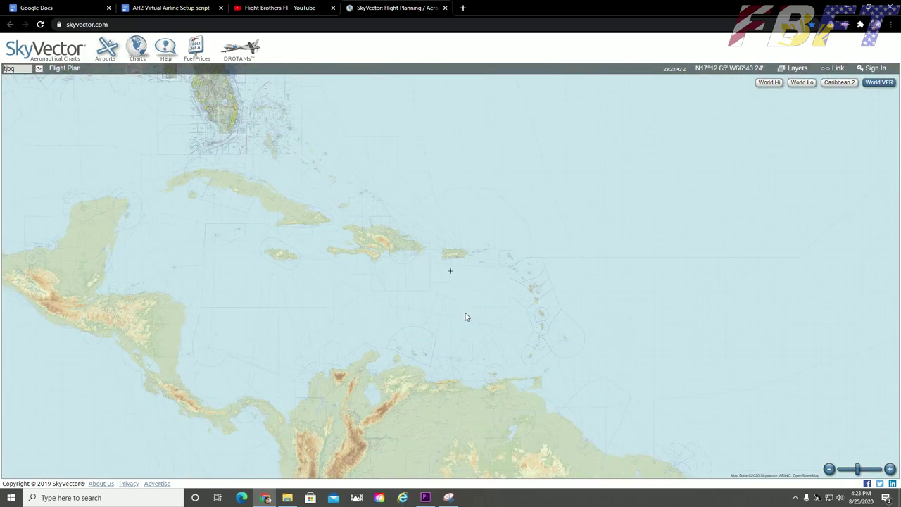
scroll(465, 317, "up", 1)
scroll(465, 315, "up", 1)
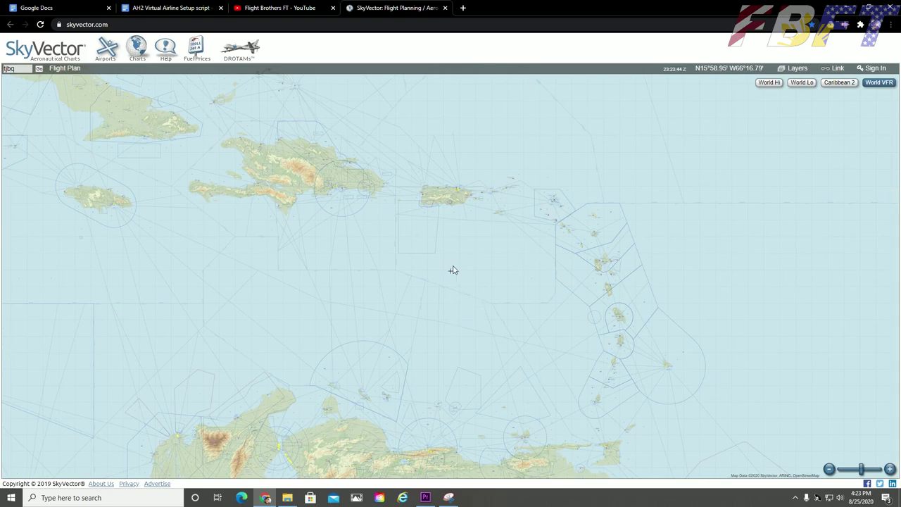
left_click_drag(452, 271, 462, 348)
scroll(483, 359, "up", 1)
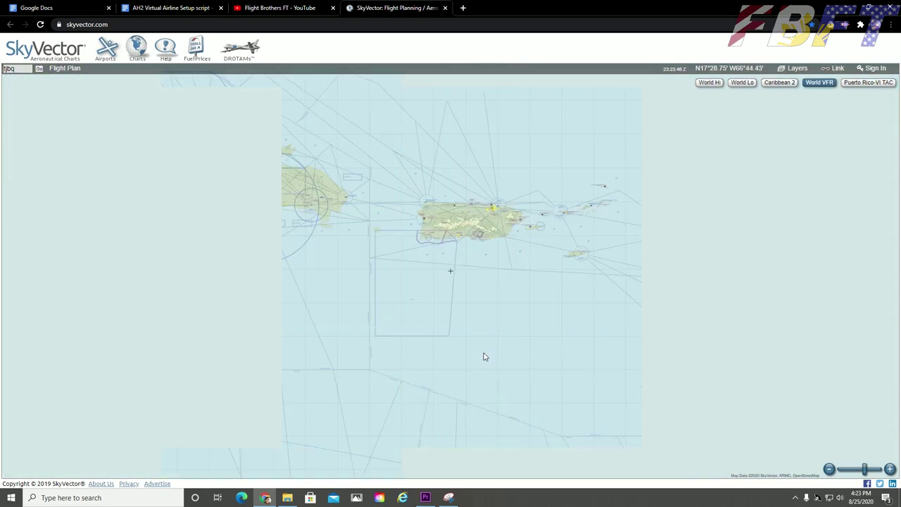
scroll(468, 327, "up", 2)
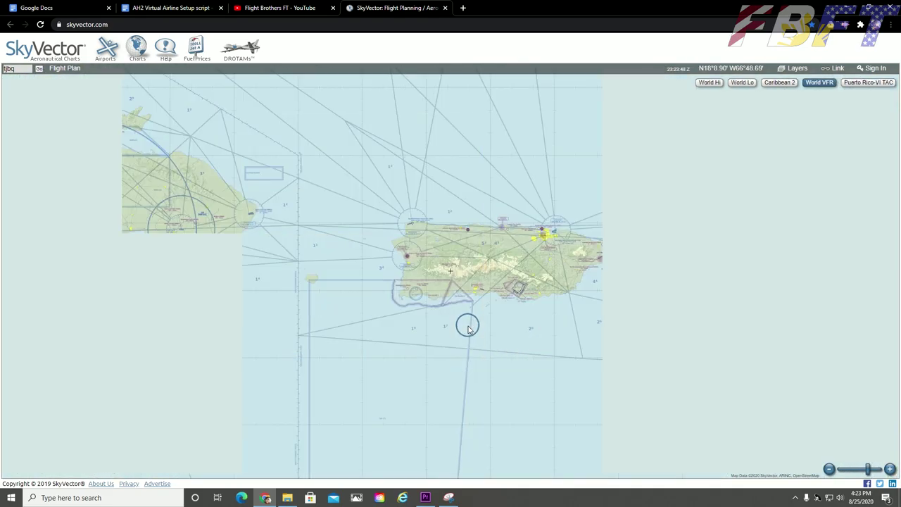
scroll(468, 326, "up", 1)
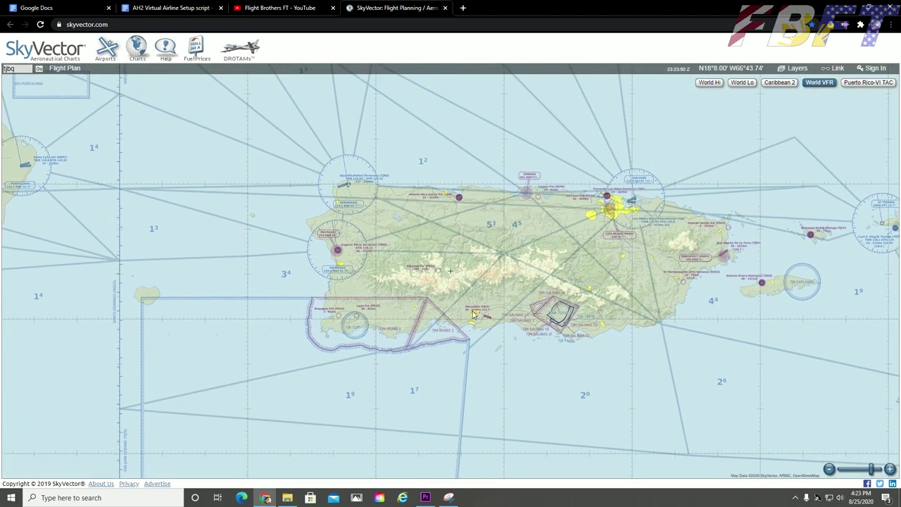
left_click_drag(473, 314, 459, 341)
left_click_drag(389, 260, 539, 297)
scroll(538, 297, "up", 2)
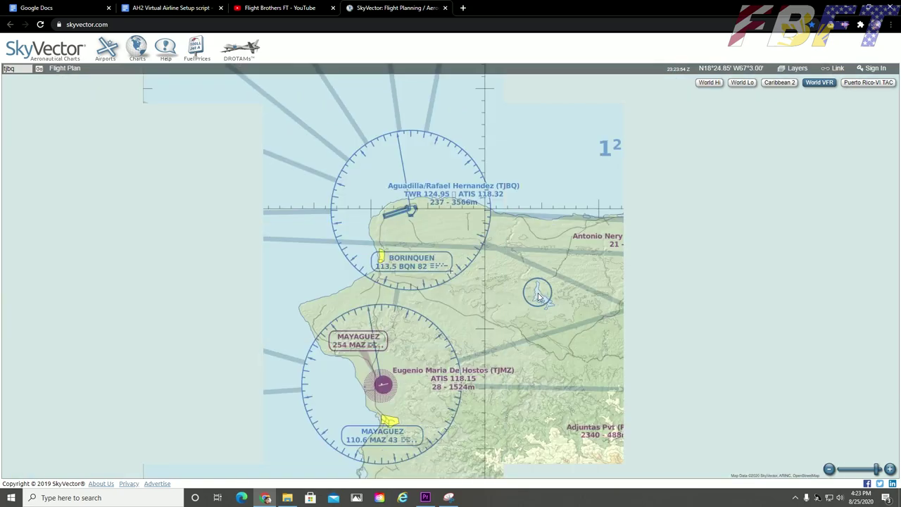
Step: Show the Puerto Rico-VI TAC chart and examine the area around TJBQ
left_click(861, 85)
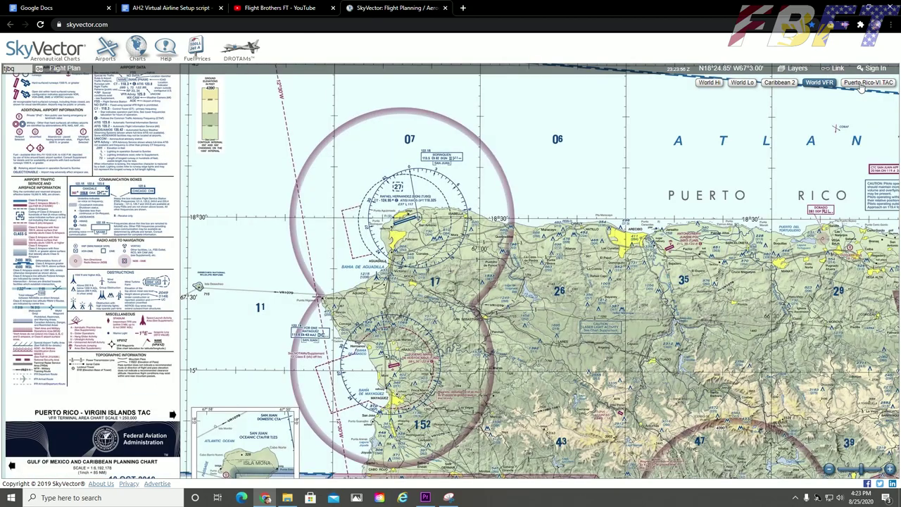
scroll(526, 205, "up", 1)
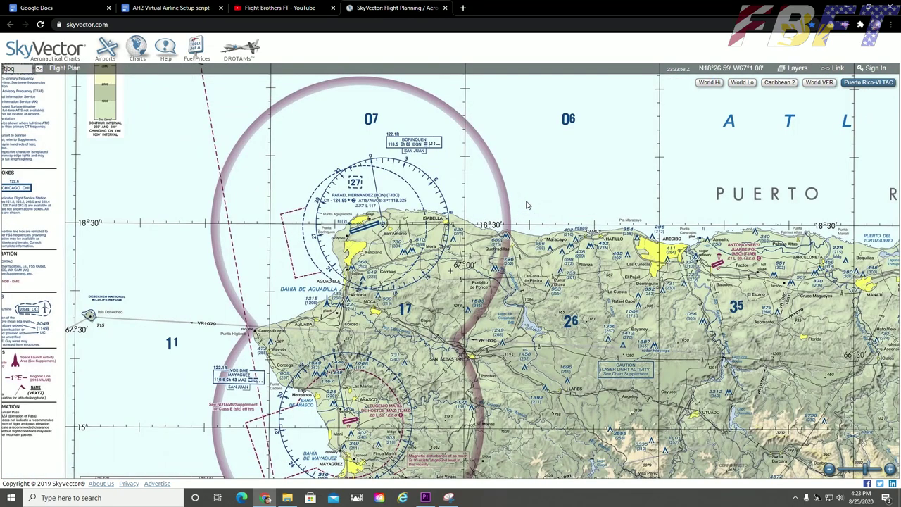
scroll(526, 204, "up", 1)
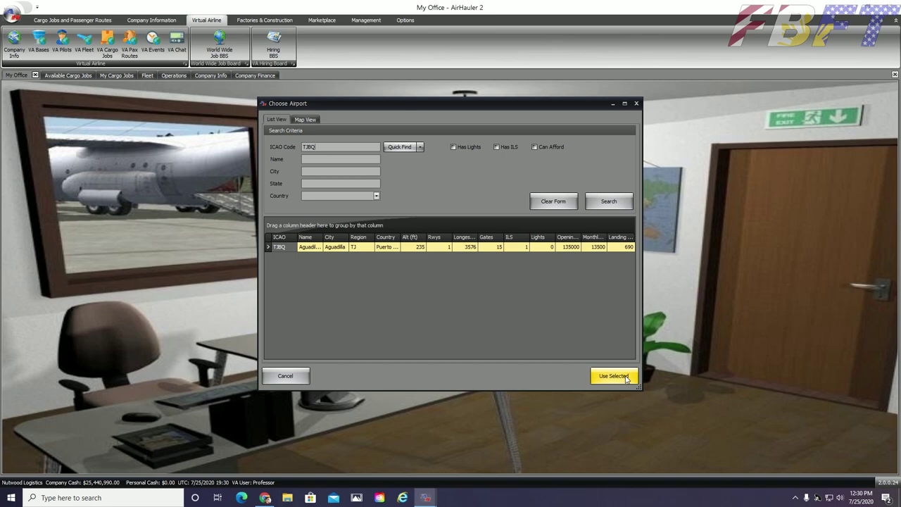
Step: Switch back to AirHauler 2, use TJBQ as the home airfield and set the new airline's starting capital to 15000000
left_click(626, 376)
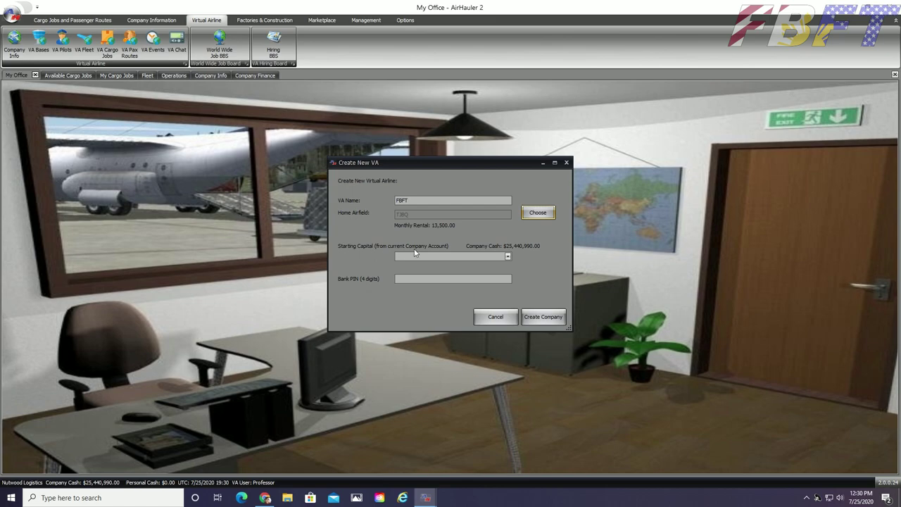
left_click(507, 256)
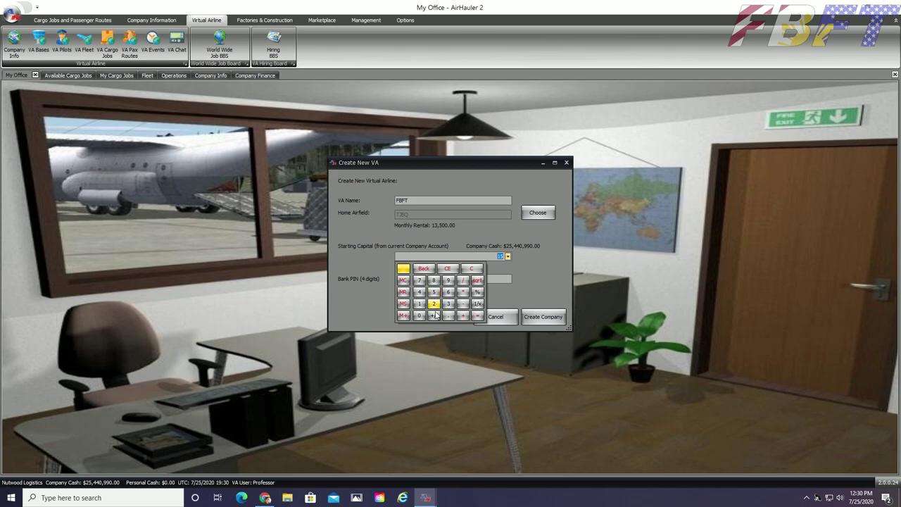
left_click(420, 317)
left_click(420, 316)
left_click(420, 316)
left_click(420, 316)
left_click(419, 316)
left_click(420, 316)
left_click(519, 280)
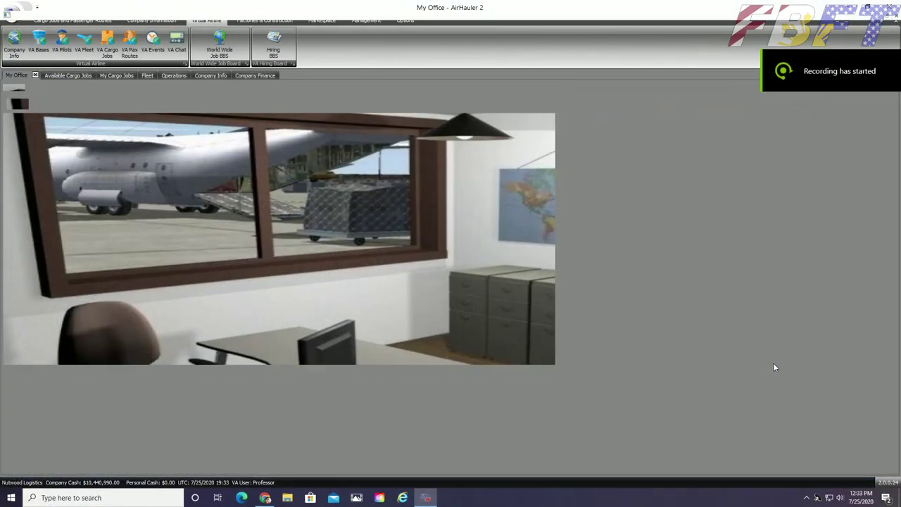
Step: Save a 0 % pilot payout for cargo and passenger flights in FBFT's company administration settings
key("alt")
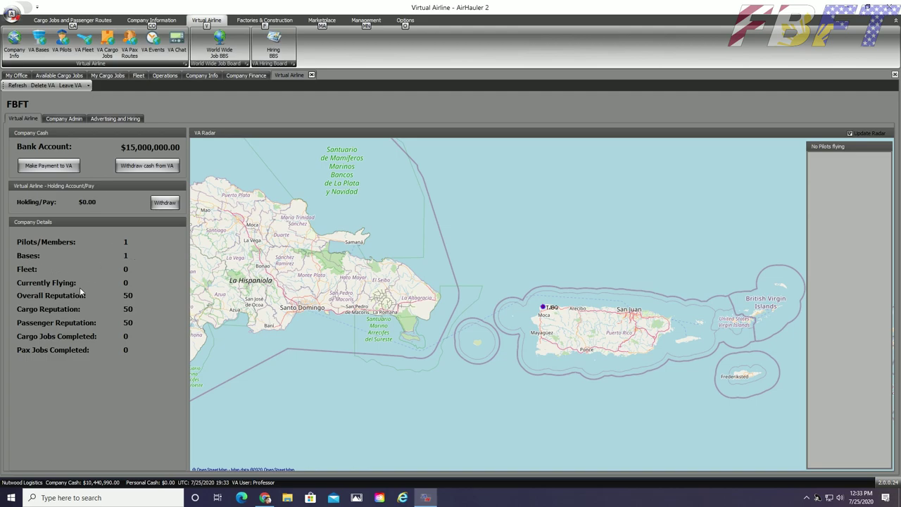
left_click(60, 119)
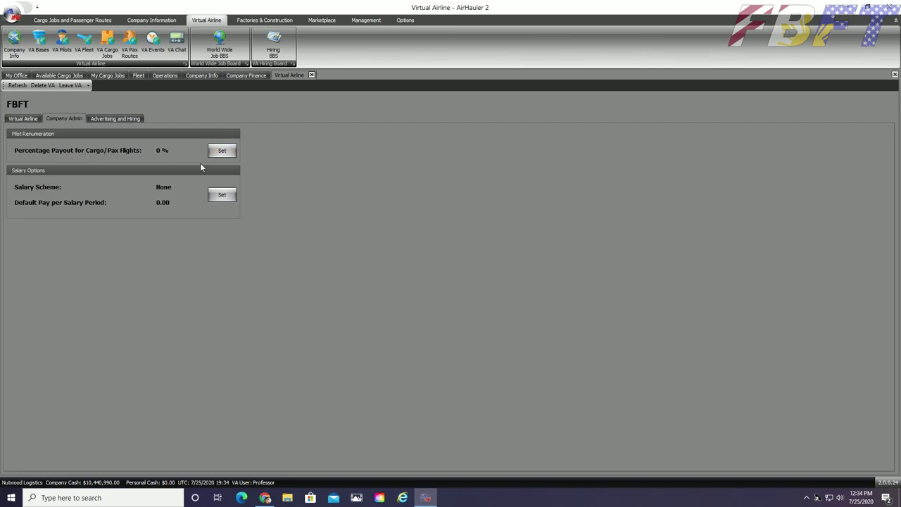
left_click(221, 150)
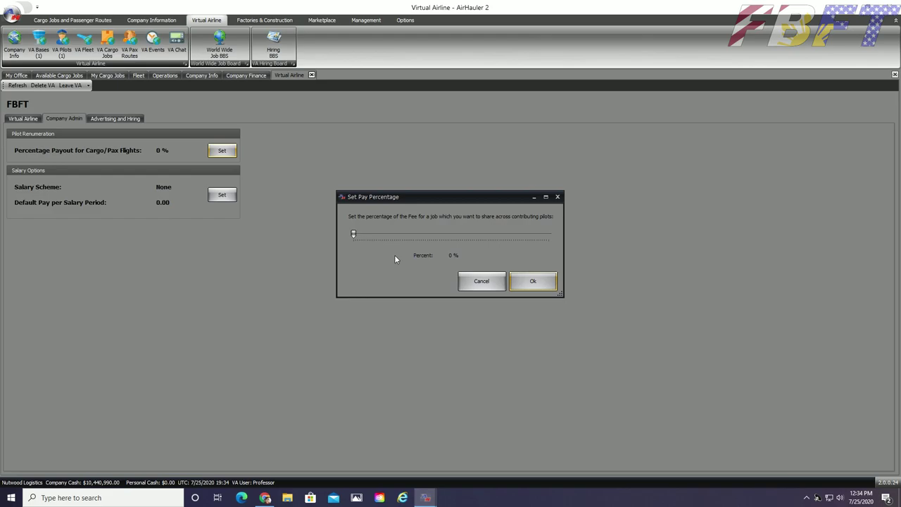
left_click(531, 280)
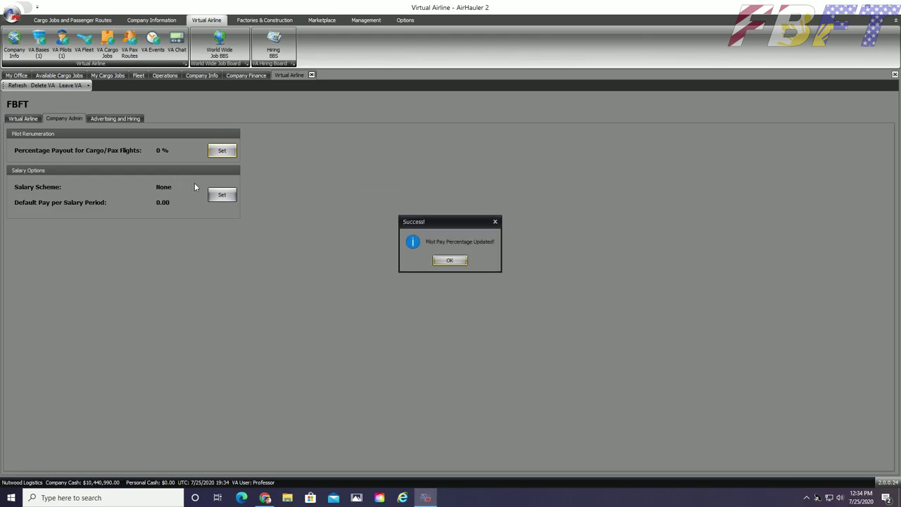
left_click(449, 261)
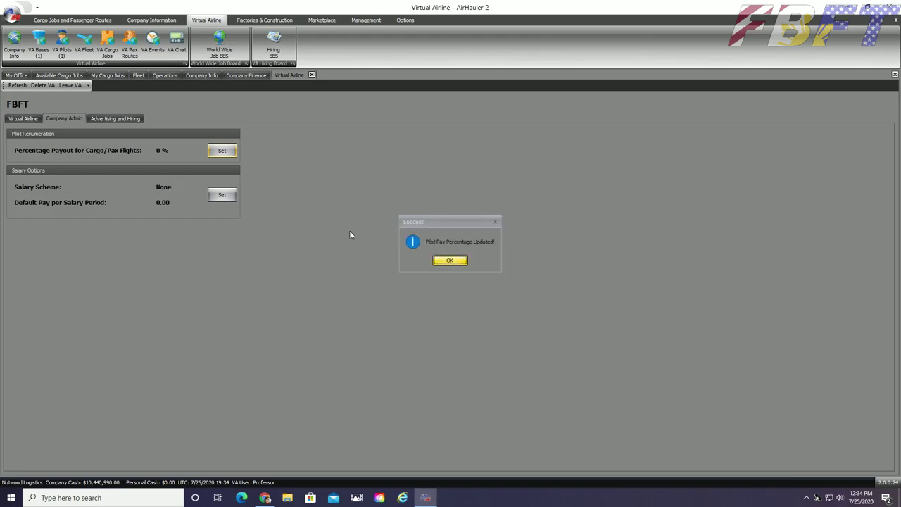
Step: Review the pay schedule and default salary options for pilots, and leave without saving
left_click(222, 195)
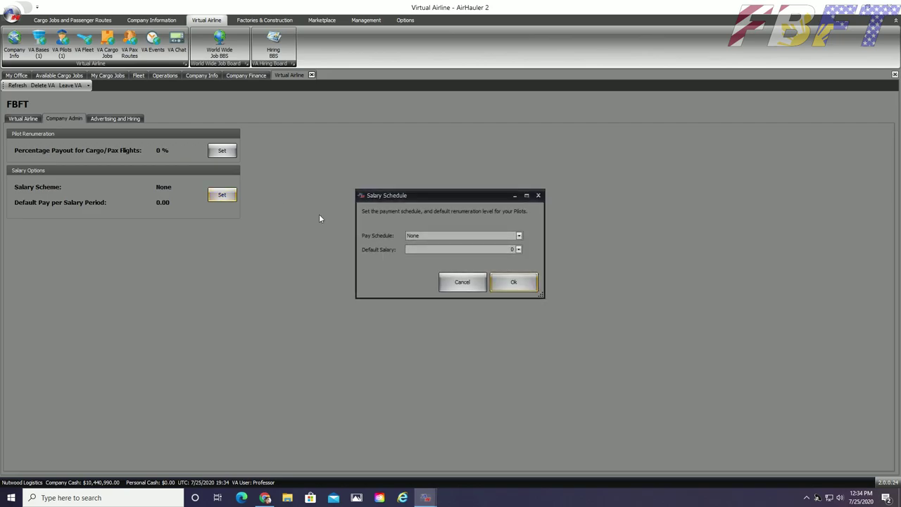
left_click(519, 236)
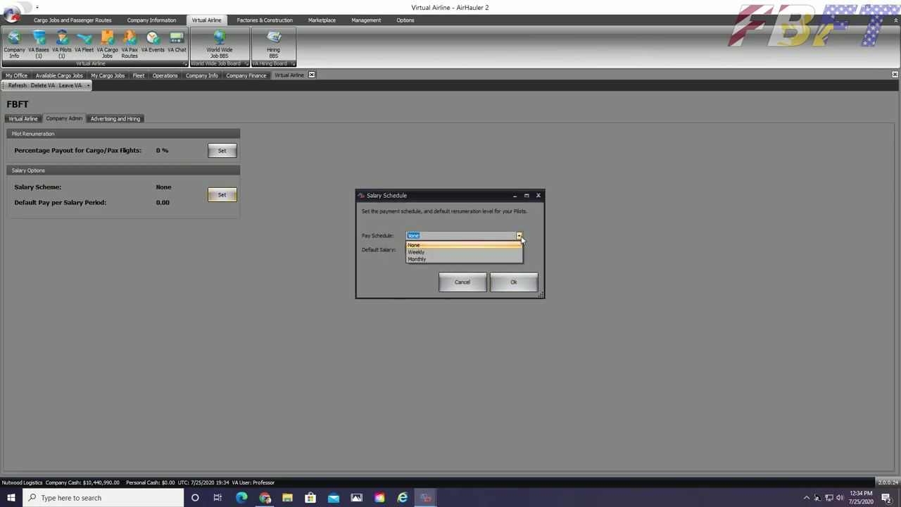
left_click(519, 237)
left_click(519, 237)
left_click(415, 245)
left_click(518, 251)
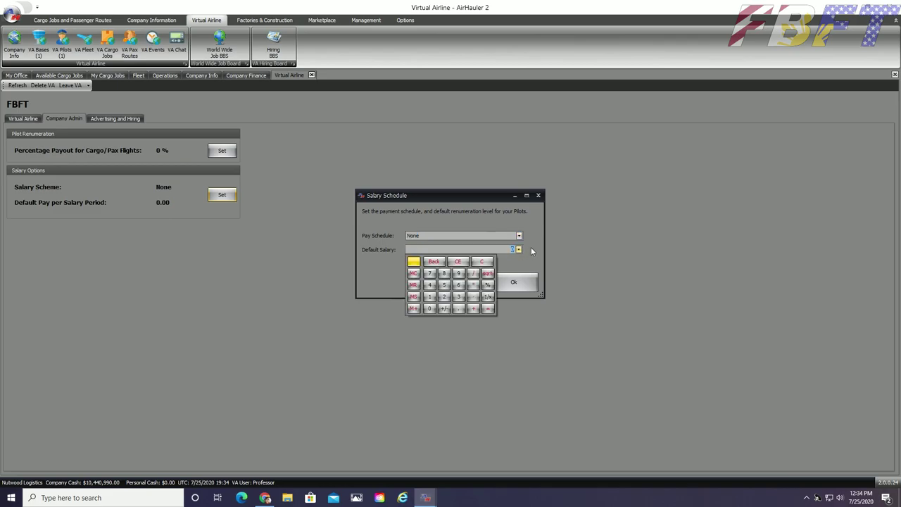
left_click(534, 251)
left_click(451, 282)
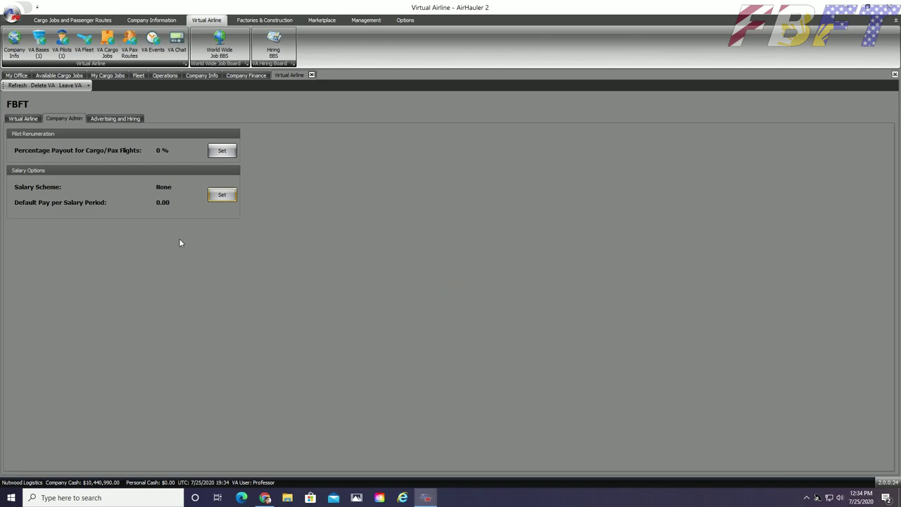
Step: Check the pilot applications, and upload the FBFT logo image to the airline's BBS advert
left_click(124, 120)
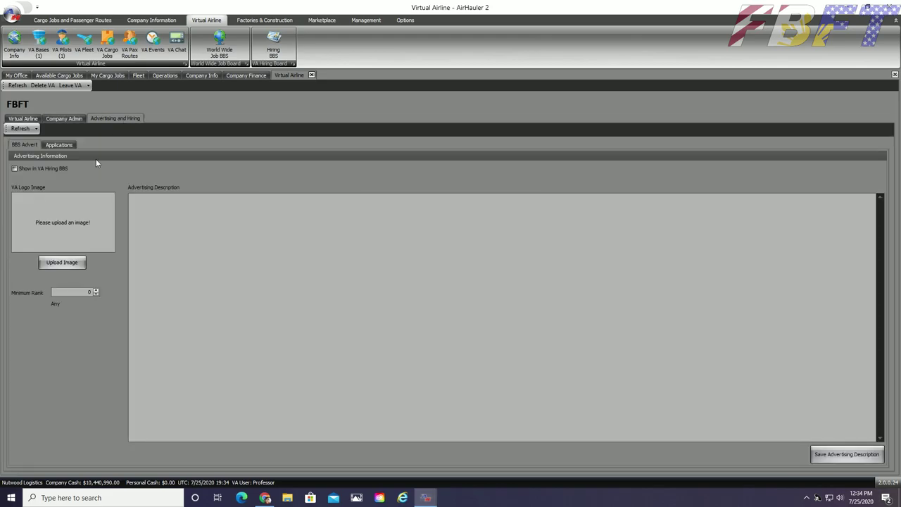
left_click(58, 145)
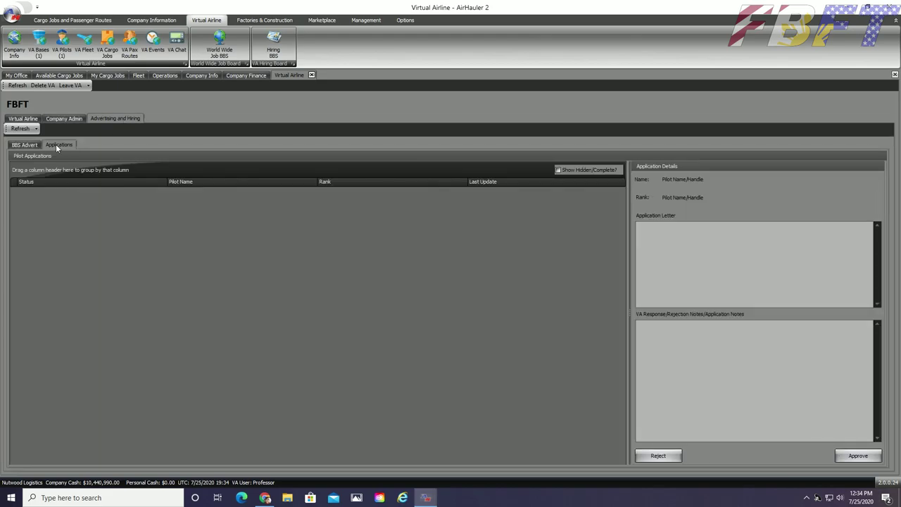
left_click(24, 144)
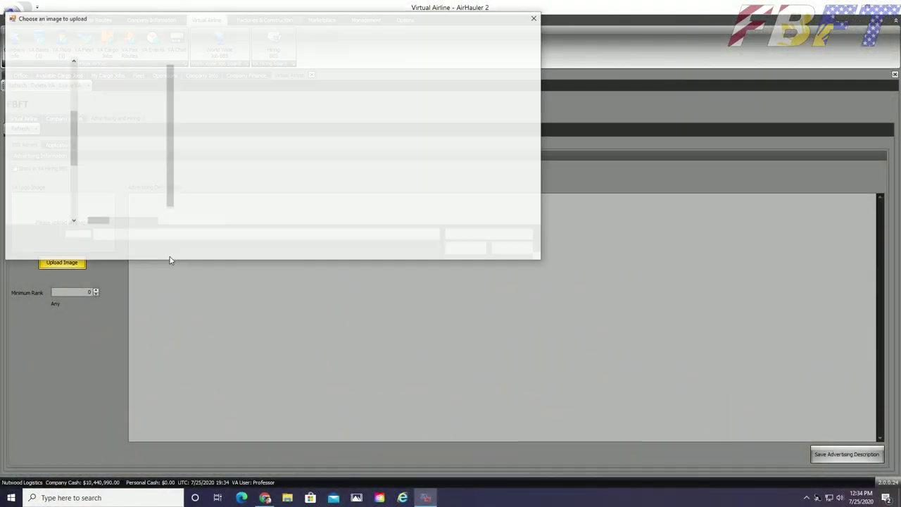
left_click(469, 248)
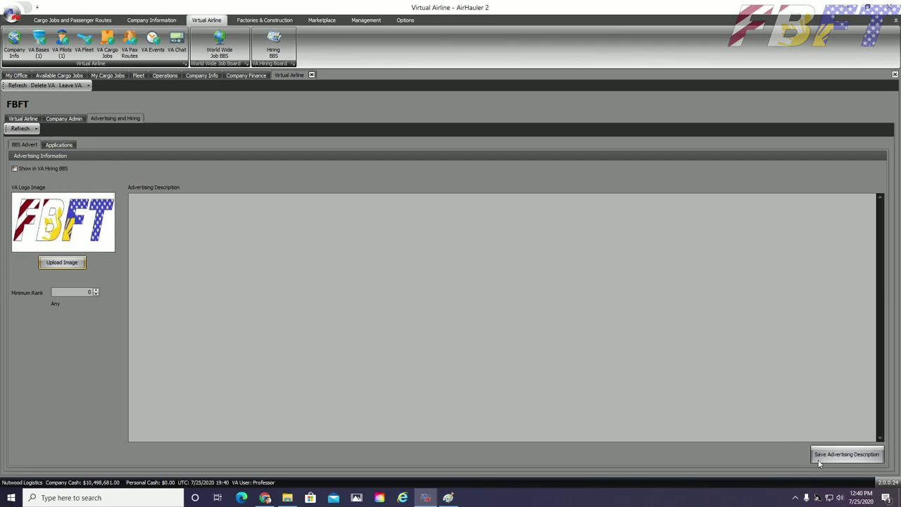
left_click(241, 307)
type("Flight Brothe")
type("rs F")
type("T Airway")
key("BackSpace")
key("BackSpace")
key("BackSpace")
key("BackSpace")
key("BackSpace")
key("BackSpace")
key("BackSpace")
key("BackSpace")
key("BackSpace")
key("BackSpace")
key("BackSpace")
key("BackSpace")
key("BackSpace")
key("BackSpace")
key("BackSpace")
key("BackSpace")
key("BackSpace")
key("BackSpace")
key("BackSpace")
key("BackSpace")
Step: Enter and save the advert description "FBFT Airways - the official VA of the Flight Brothers FT", both brothers' names, and "Plan the flight, and fly the plan!"
type("FBFT a")
key("BackSpace")
type("Airways - the official VA of the Flight Bro")
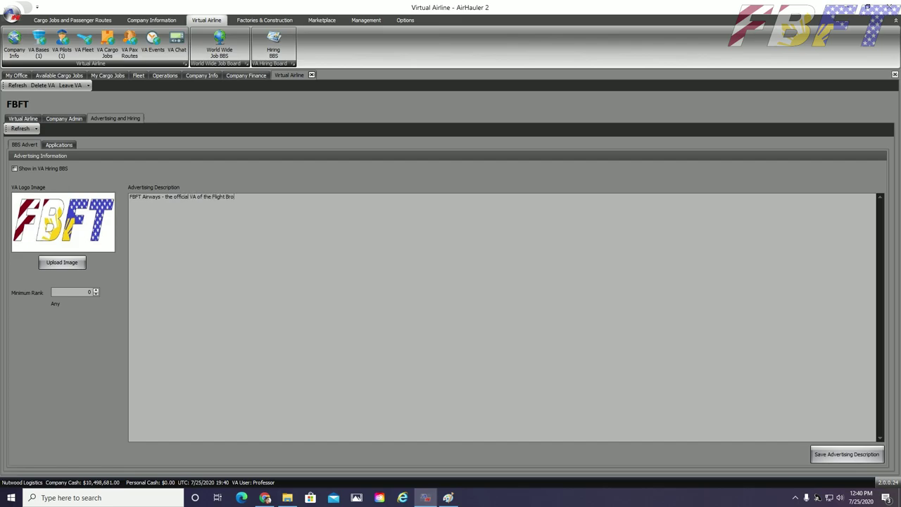
type("thers FT, Tim and Lee.  Plan the flight, and fly the plan!")
left_click(848, 456)
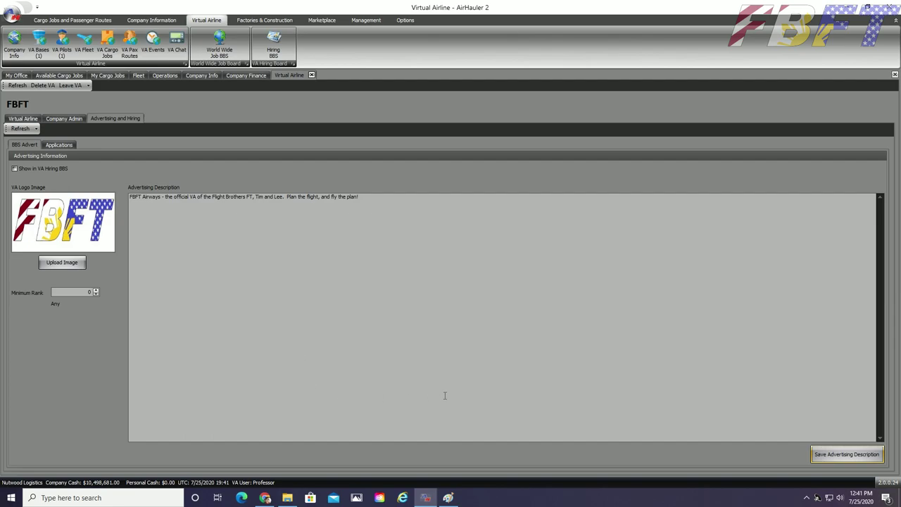
left_click(848, 454)
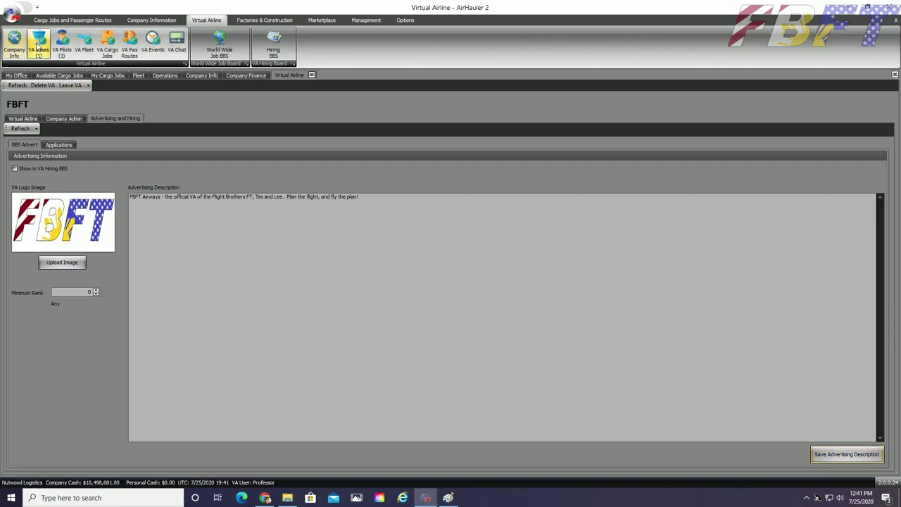
Step: Review the virtual airline's bases, pilots, fleet and cargo jobs pages
left_click(39, 45)
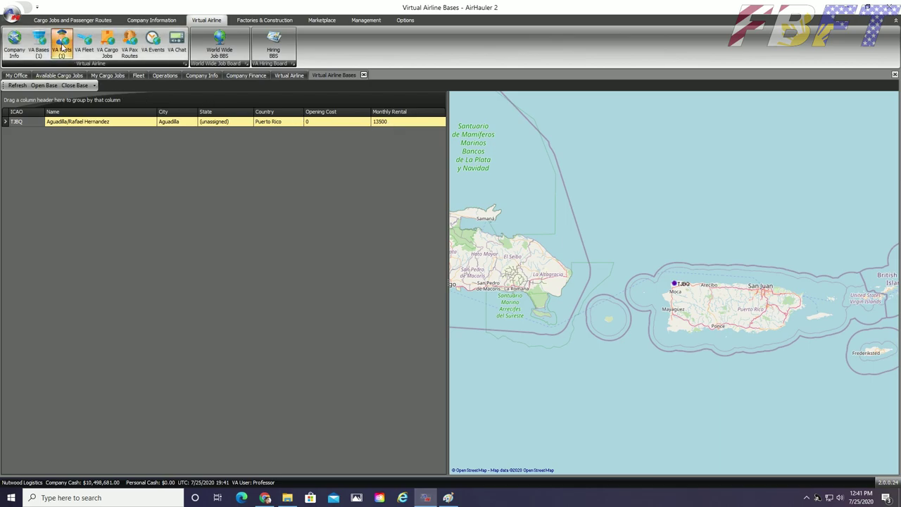
left_click(62, 47)
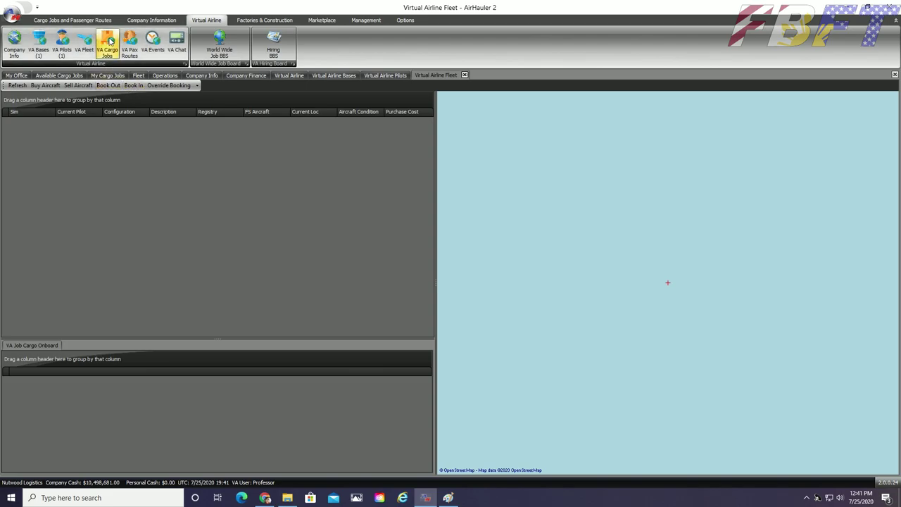
left_click(109, 42)
left_click(109, 41)
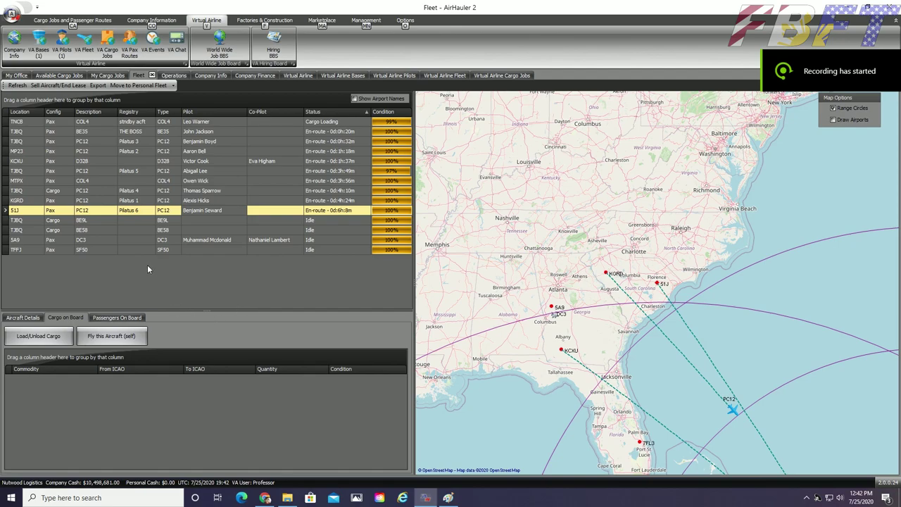
Step: Transfer the idle BE58 cargo aircraft at TJBQ from the company fleet to the virtual airline, and check the virtual airline's fleet
left_click(131, 229)
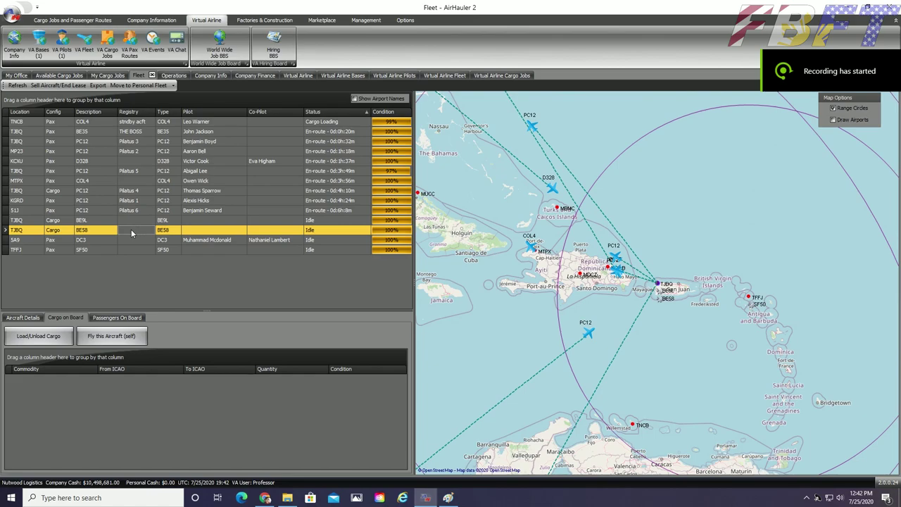
left_click(26, 318)
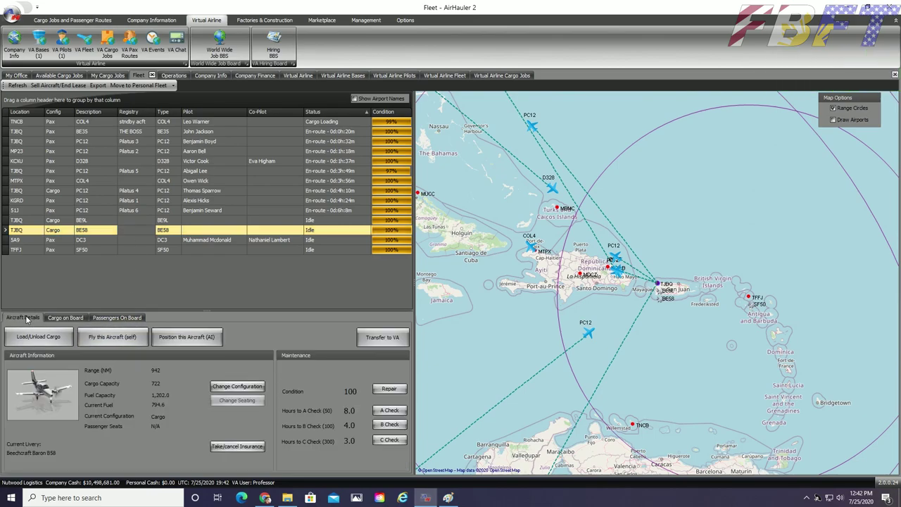
left_click(385, 340)
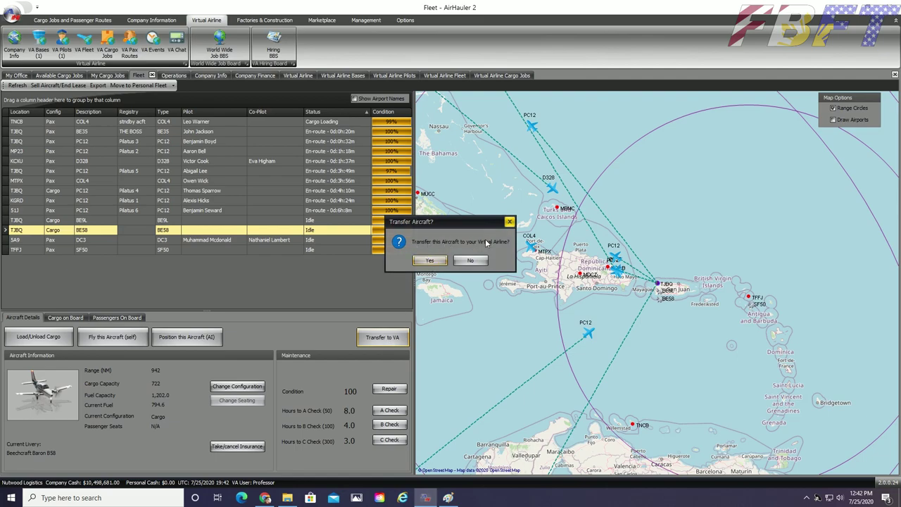
left_click(431, 260)
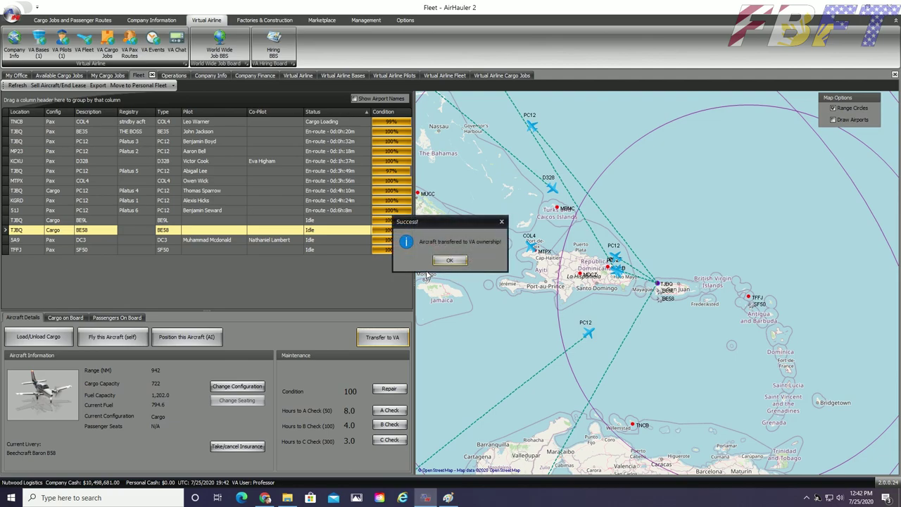
left_click(449, 262)
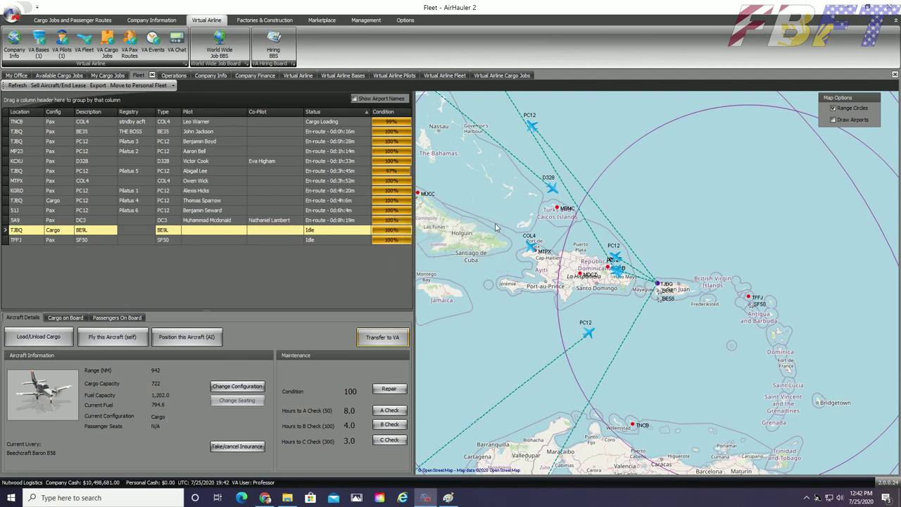
left_click(444, 76)
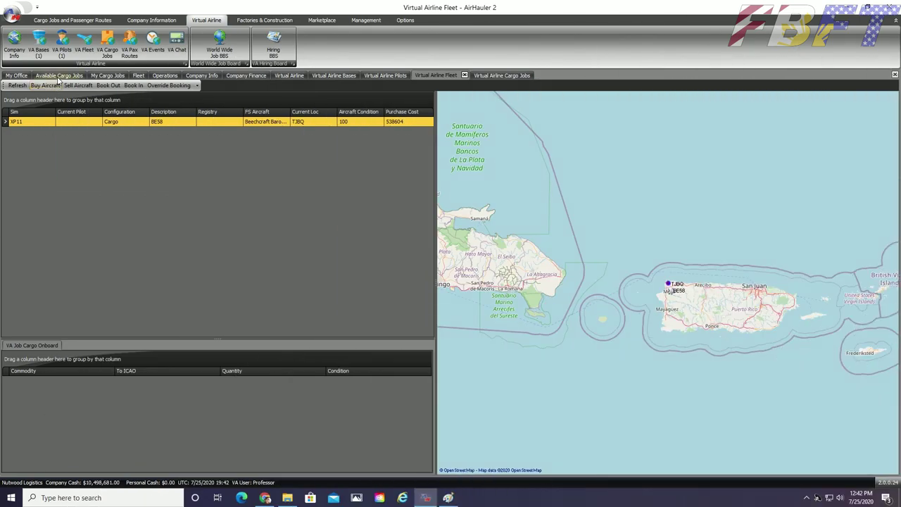
Step: Accept the available cargo job for 2450 lbs of Microwave Ovens from TJBQ to SYCJ
left_click(59, 76)
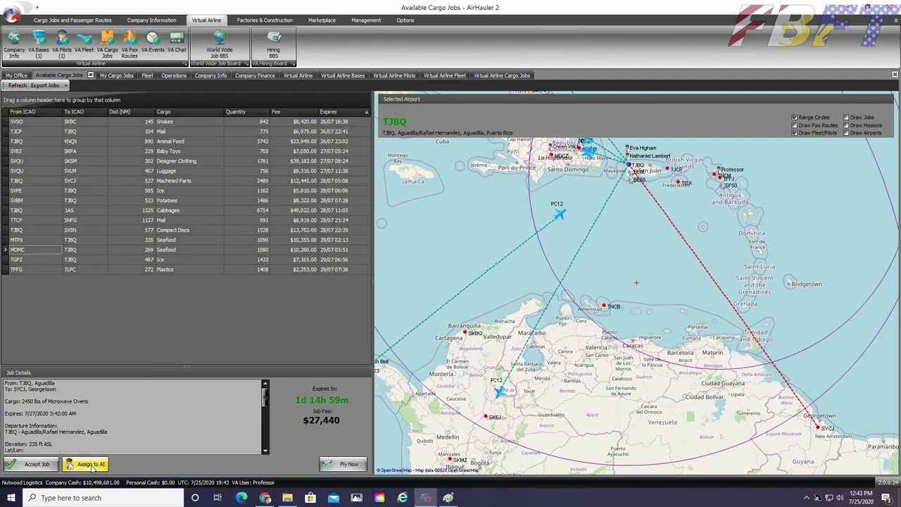
left_click(46, 466)
key("super+alt+r")
left_click(429, 257)
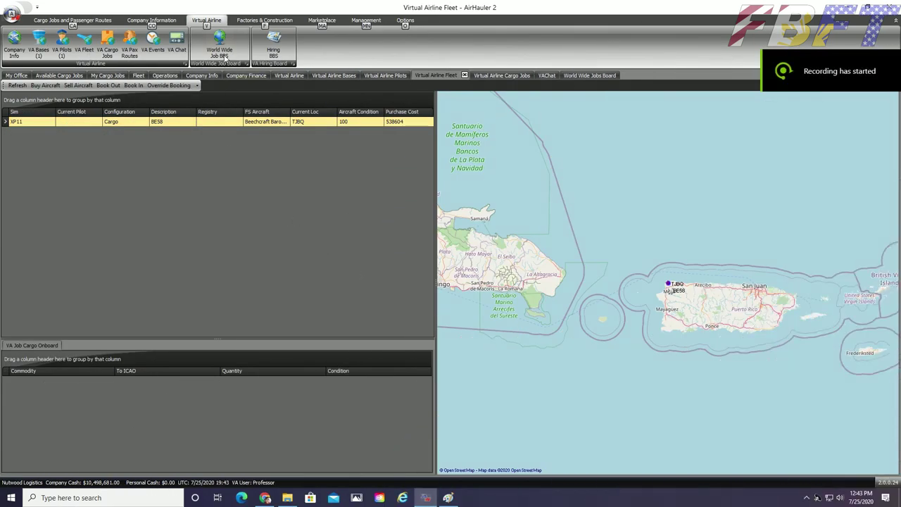
Step: Look through the World Wide Jobs Board for jobs departing TJBQ and select the Fertiliser job to MUCC
left_click(223, 51)
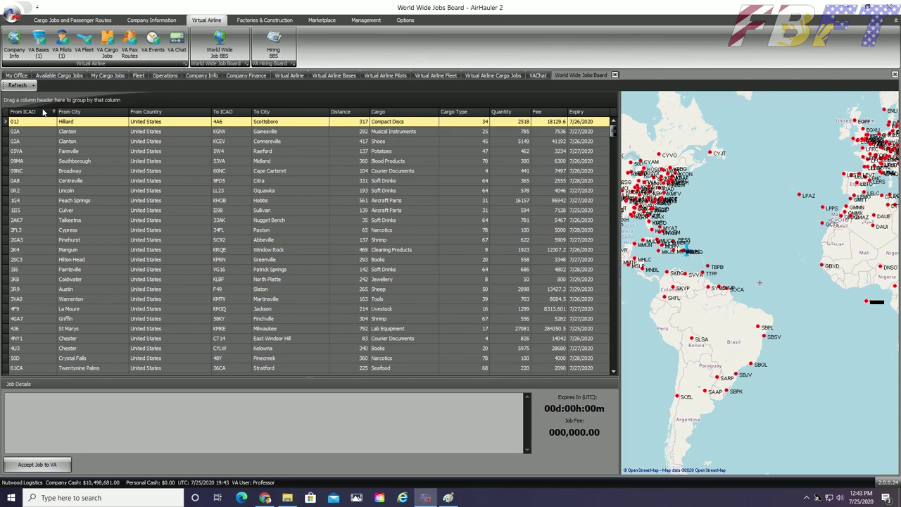
scroll(444, 186, "down", 20)
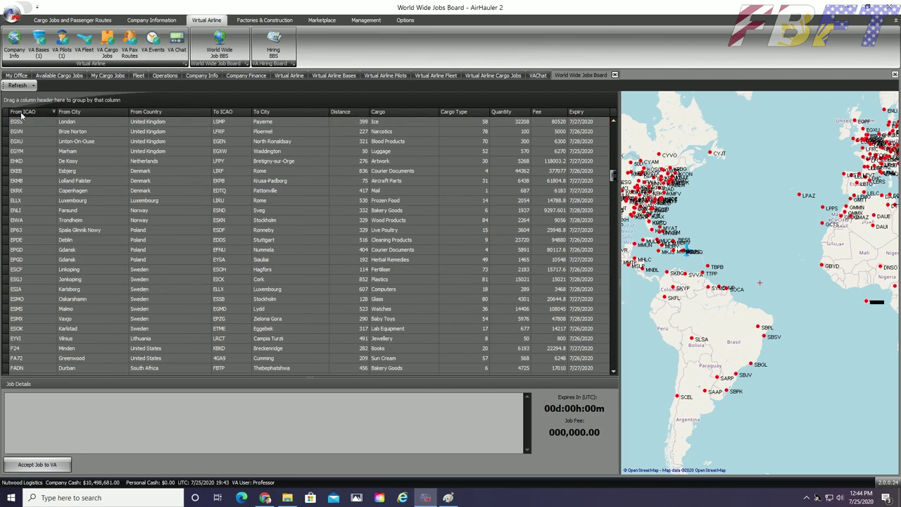
left_click_drag(614, 175, 614, 332)
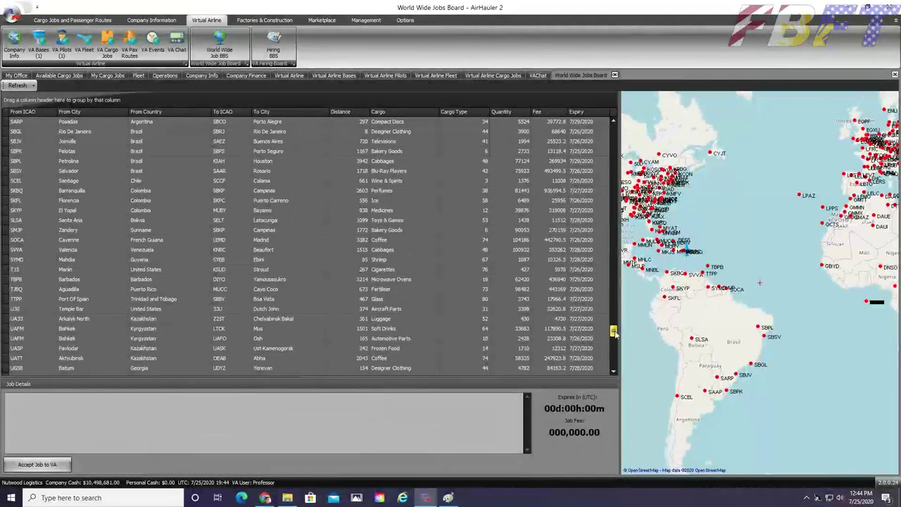
left_click(20, 290)
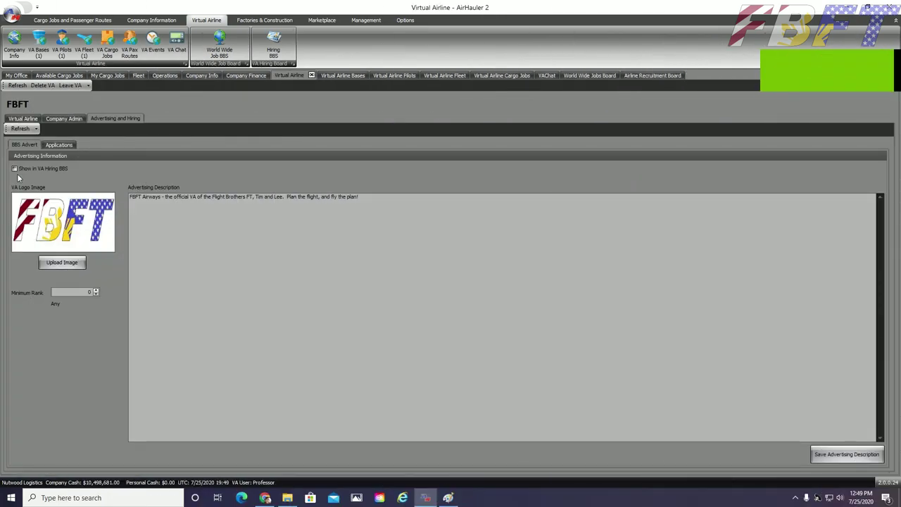
Step: Enable showing FBFT's advert in the VA Hiring BBS, and refresh the Airline Recruitment Board
key("alt")
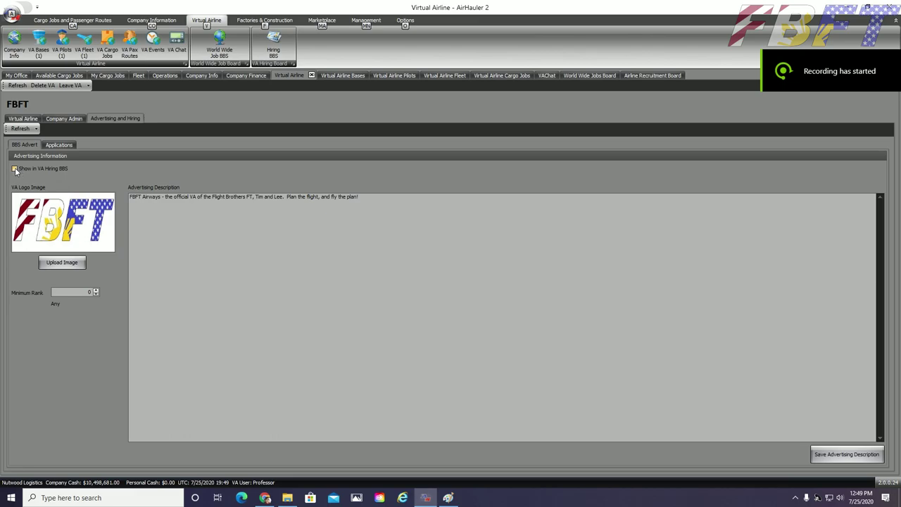
left_click(15, 170)
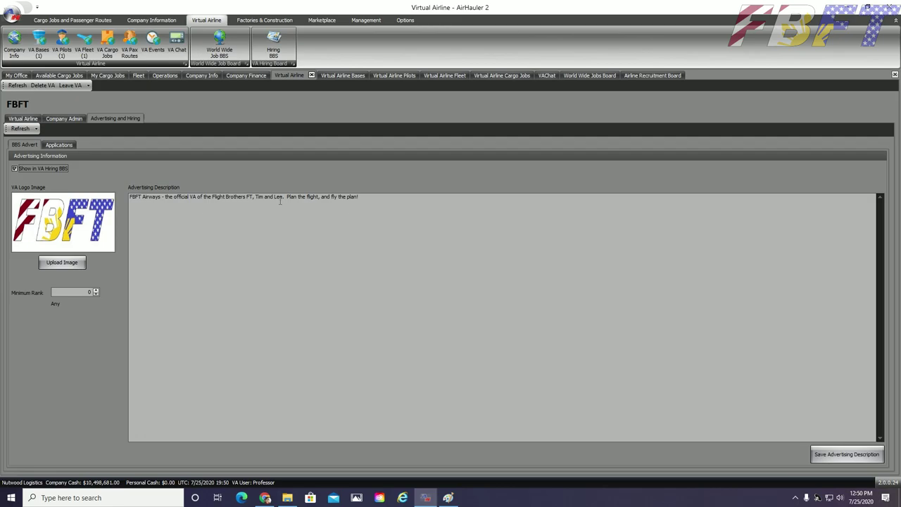
left_click(274, 51)
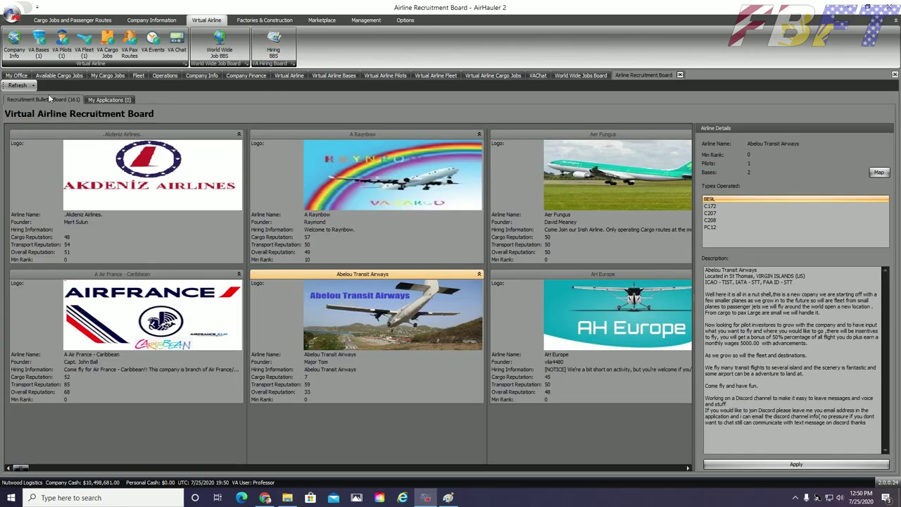
left_click(17, 85)
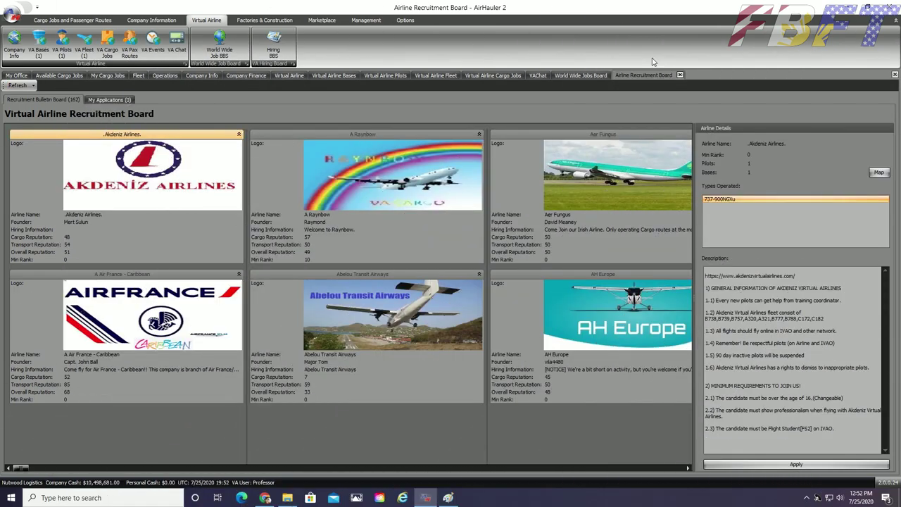
Step: Find the FBFT listing on the recruitment board and select it to view its airline details
left_click_drag(18, 469, 78, 471)
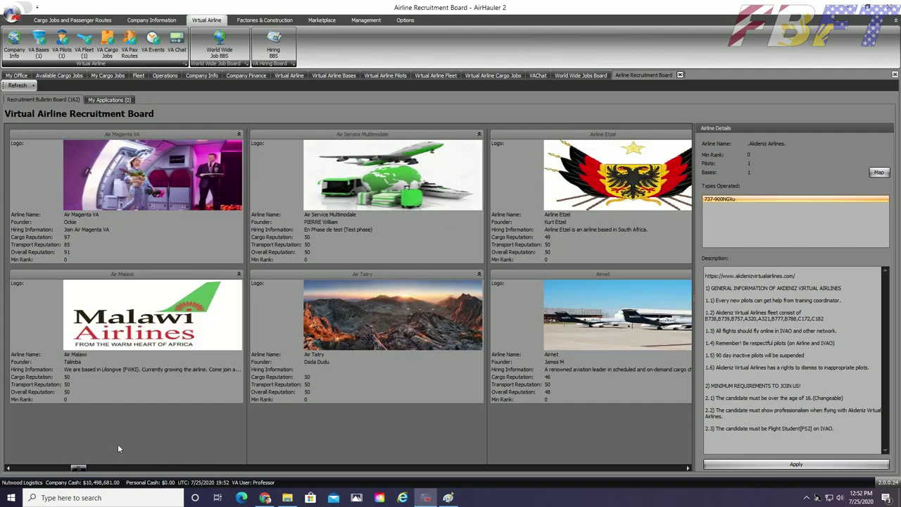
scroll(130, 428, "down", 10)
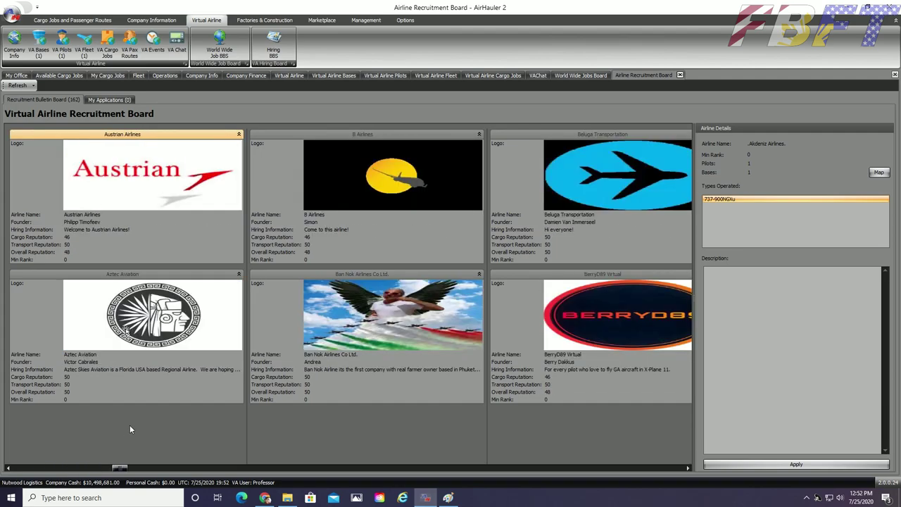
scroll(129, 429, "down", 20)
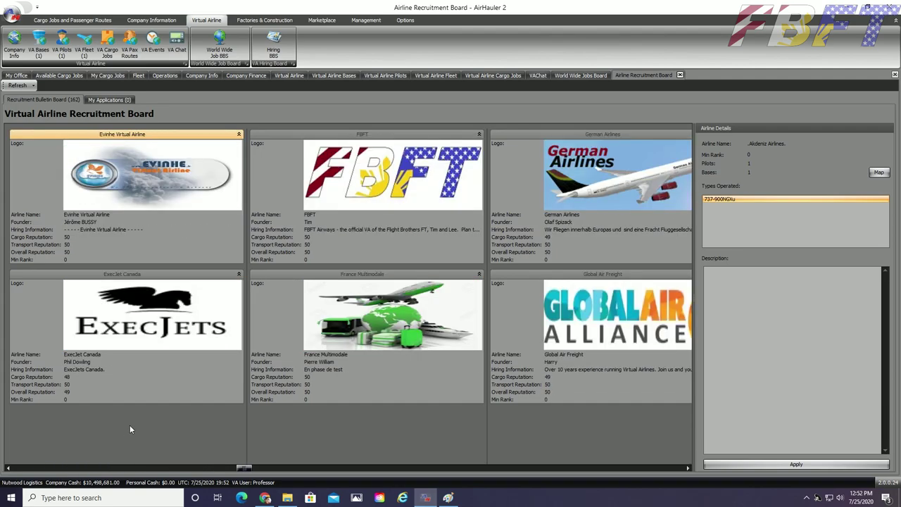
scroll(129, 430, "down", 20)
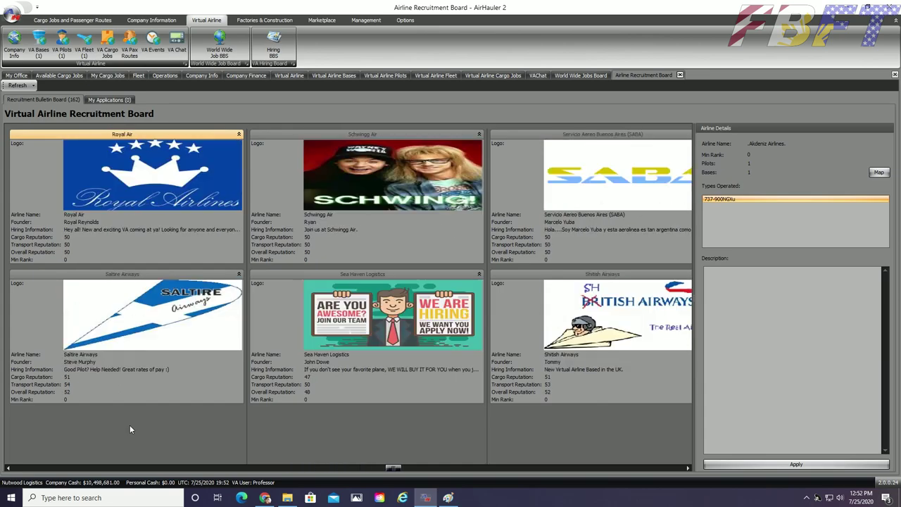
scroll(129, 429, "up", 20)
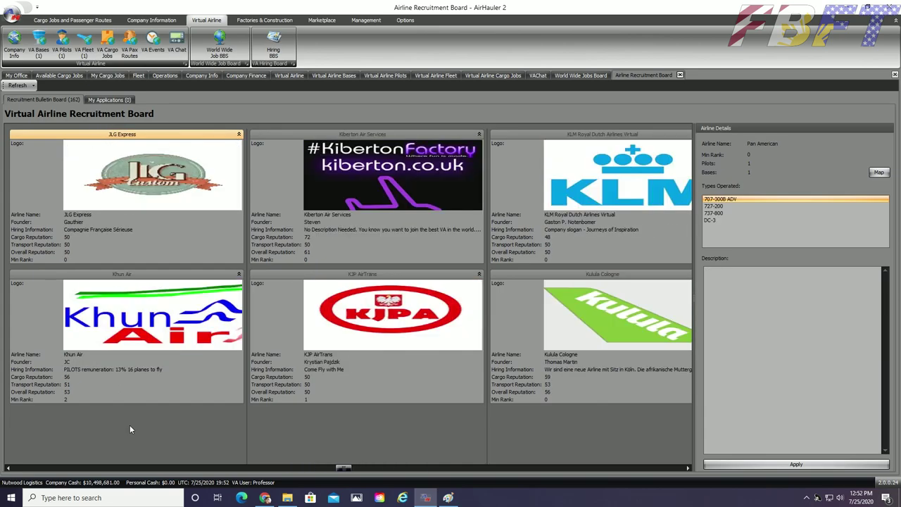
scroll(129, 429, "up", 4)
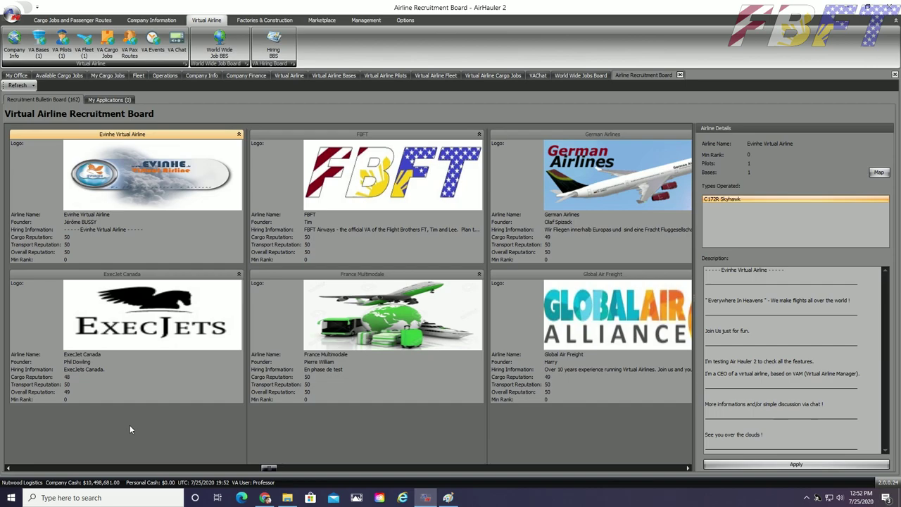
left_click(405, 198)
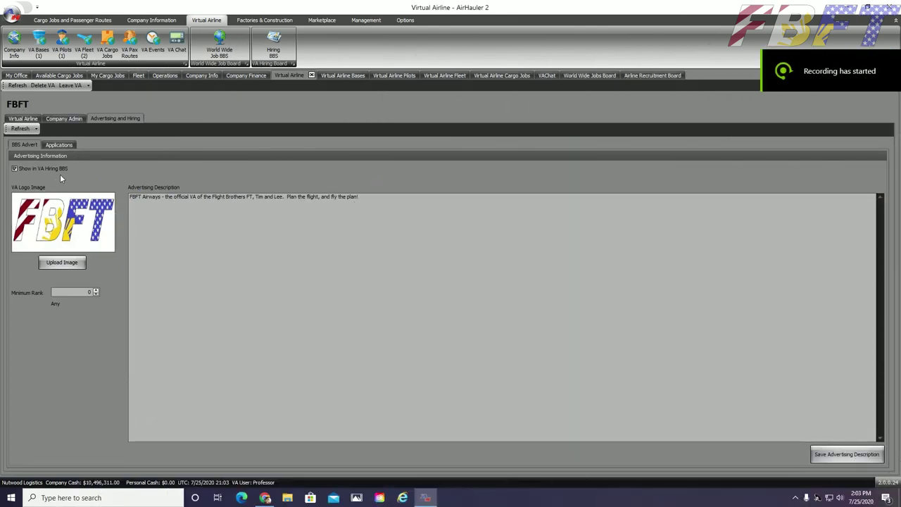
Step: Approve the pending pilot application to FBFT with the approval message "Welcome aboard Sim Captain"
left_click(58, 145)
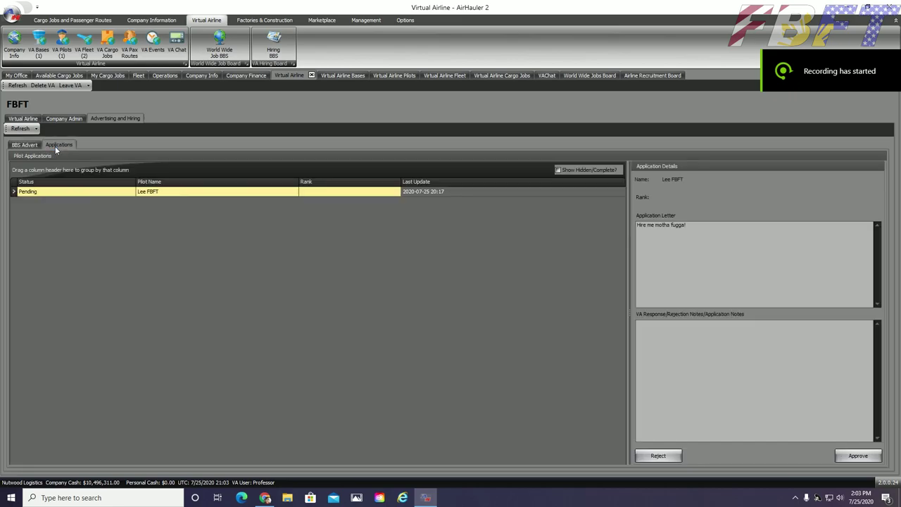
key("alt")
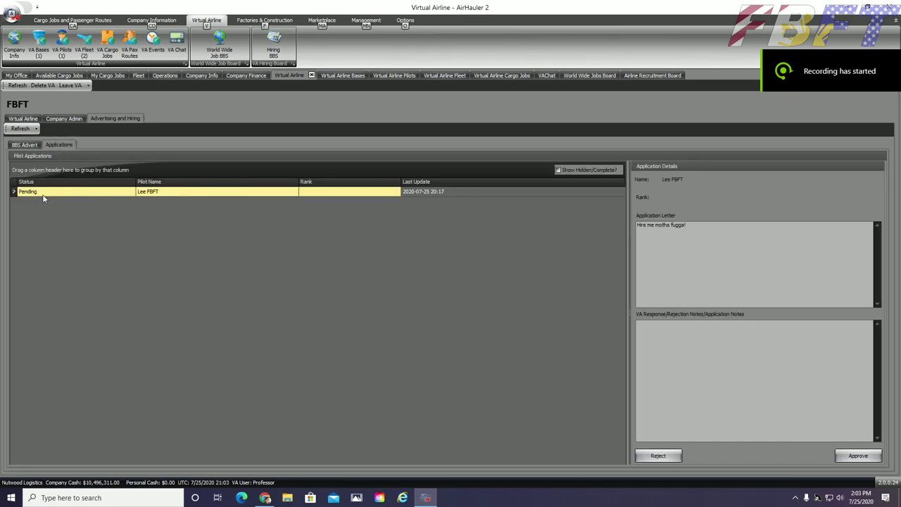
left_click(876, 457)
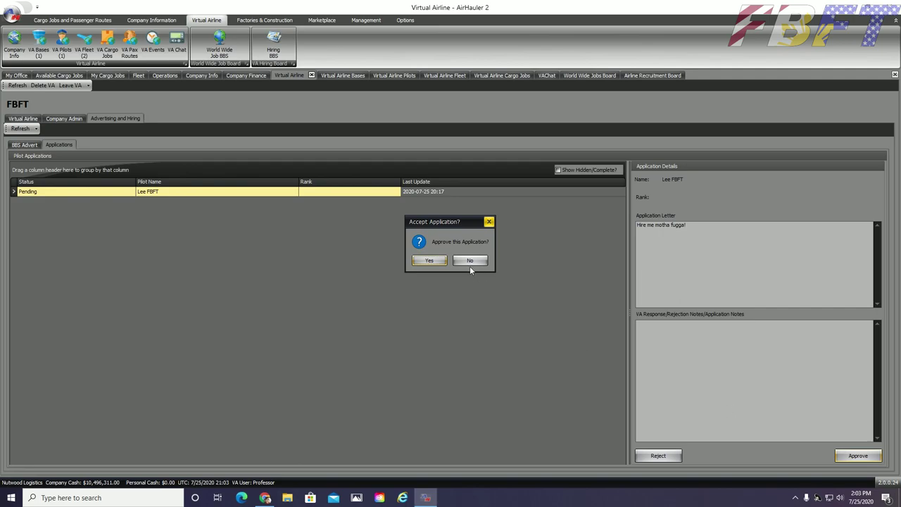
left_click(428, 261)
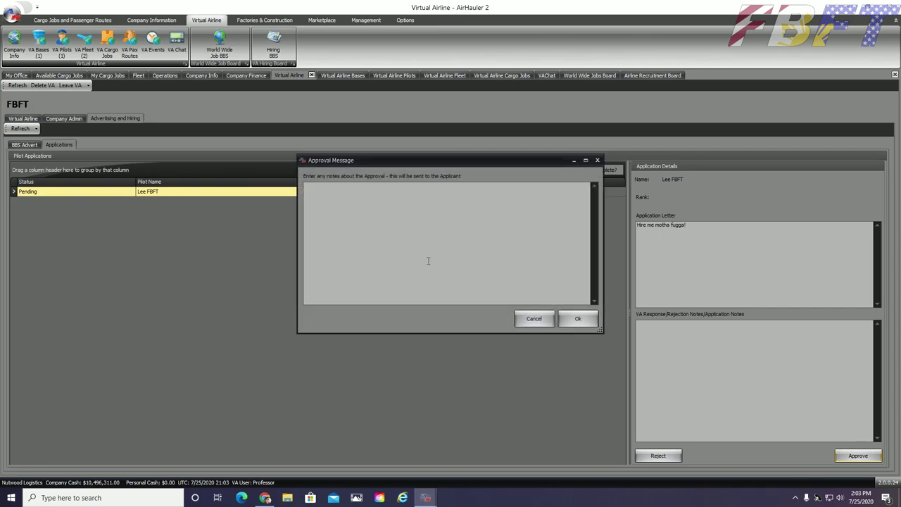
type("Welcome abord")
key("BackSpace")
key("BackSpace")
type("ard Sim Captain")
left_click(577, 319)
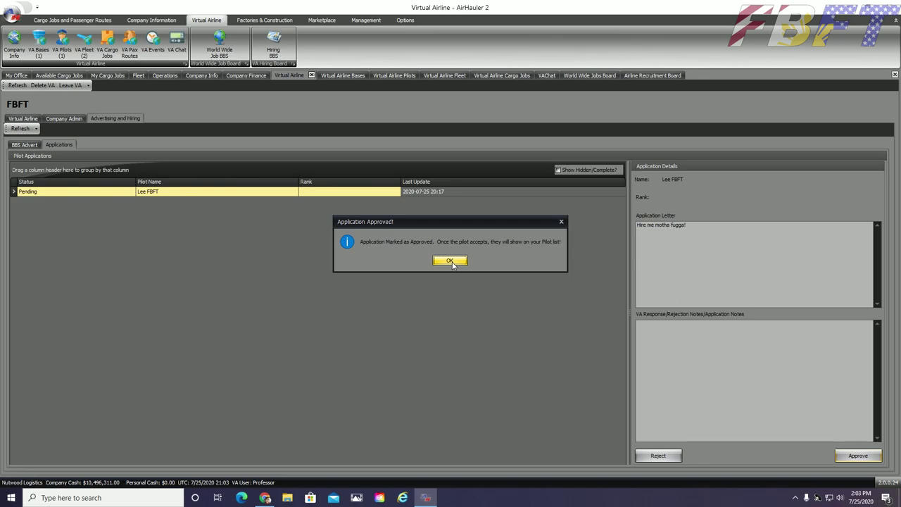
left_click(451, 261)
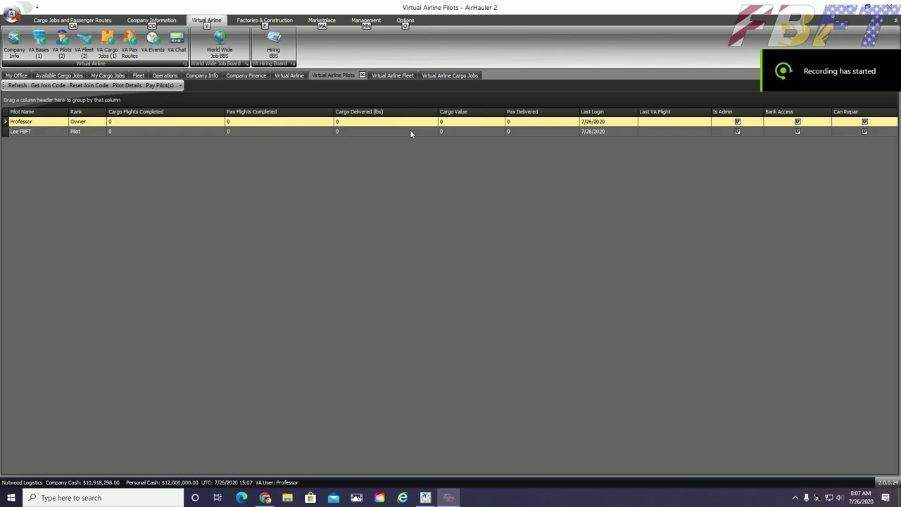
Step: Review the cargo aboard the virtual airline's BE58 and BE9L, and the MULM to MMUN Beef job's cargo locations and job details
left_click(391, 77)
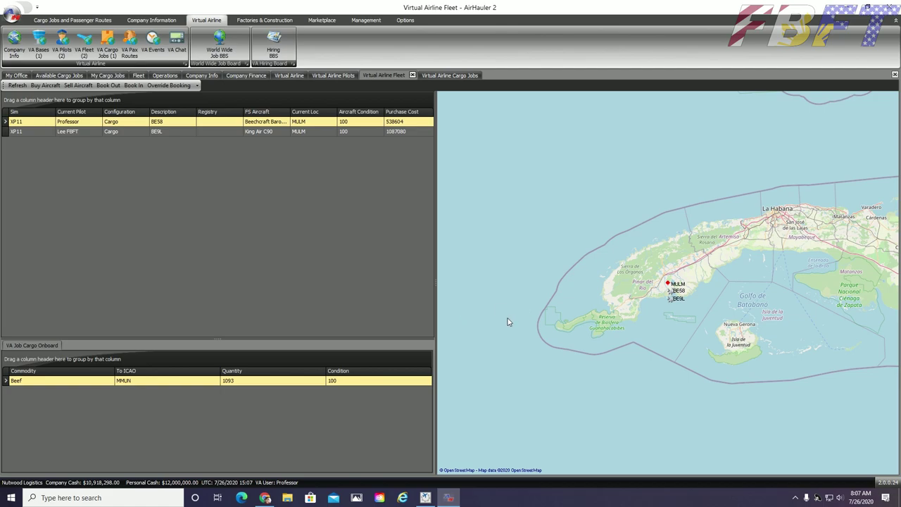
left_click(95, 132)
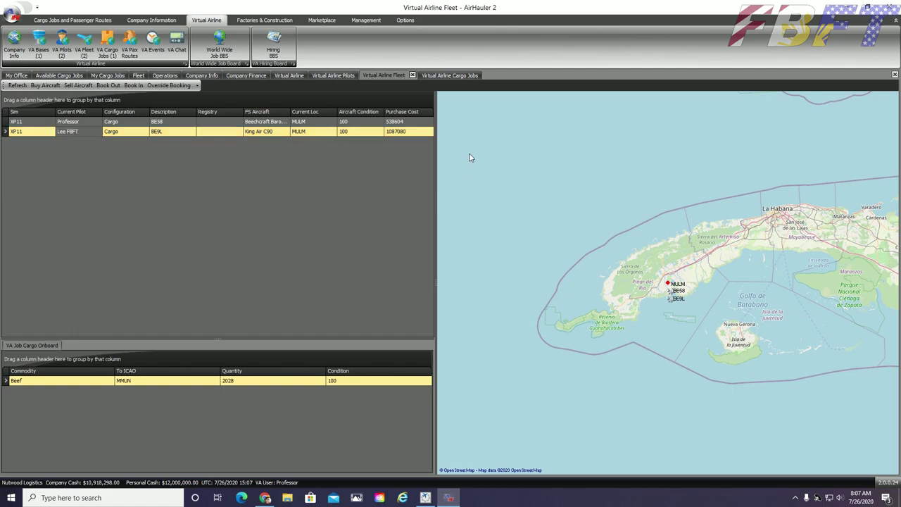
left_click(440, 76)
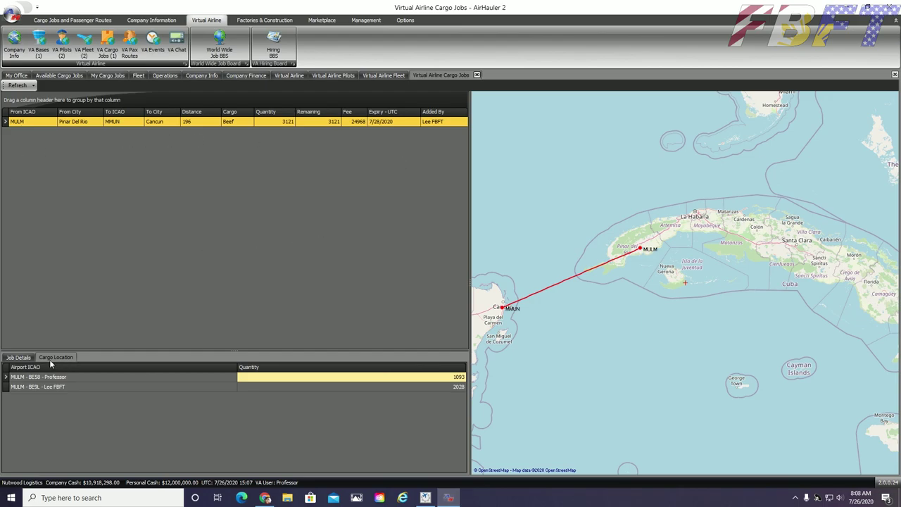
left_click(19, 358)
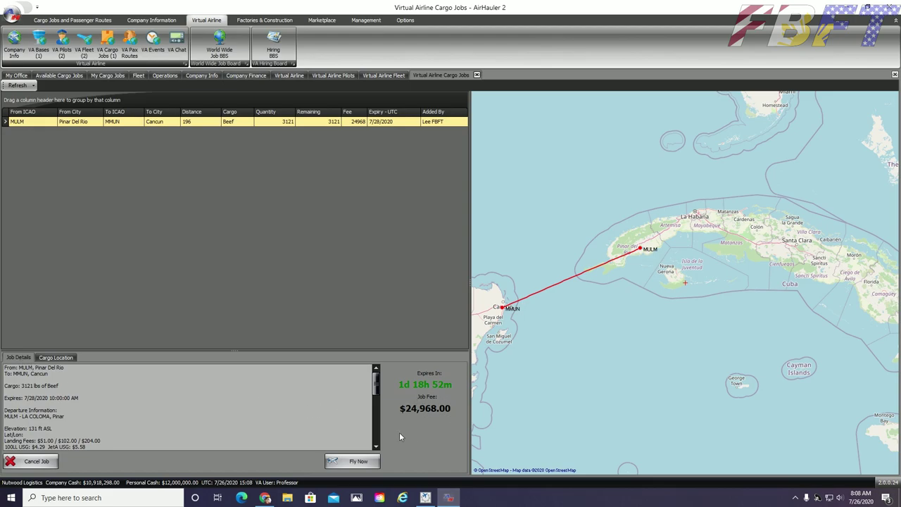
left_click(57, 357)
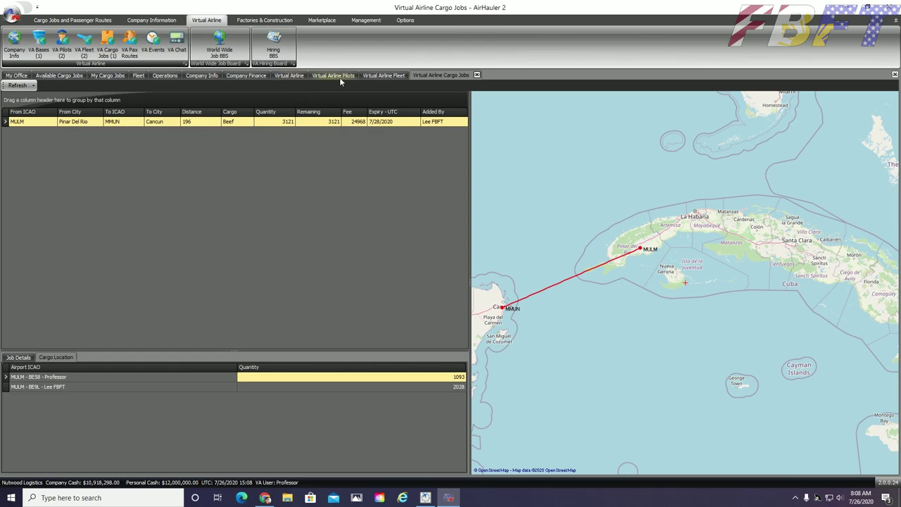
left_click(382, 75)
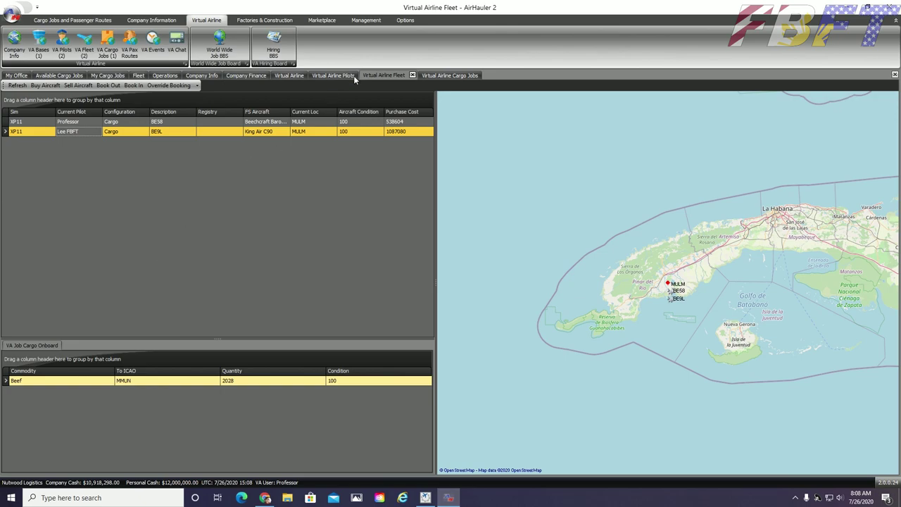
left_click(434, 76)
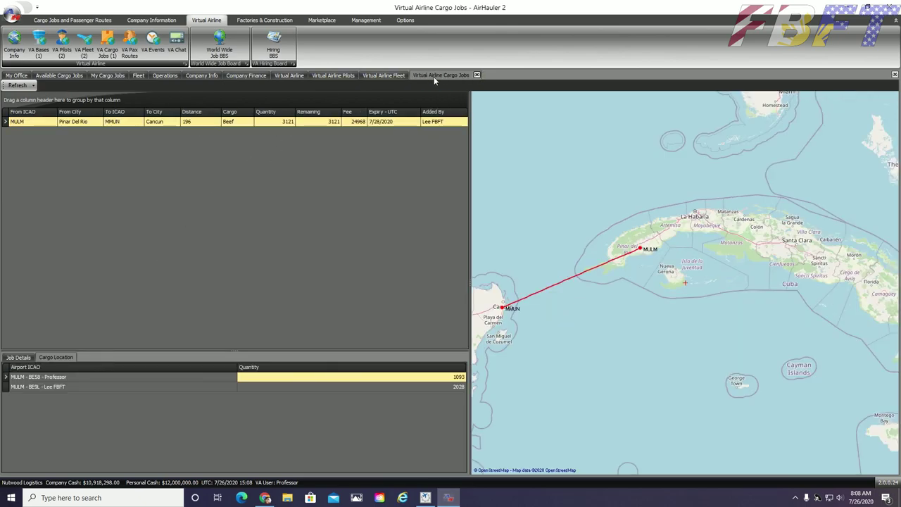
left_click(19, 357)
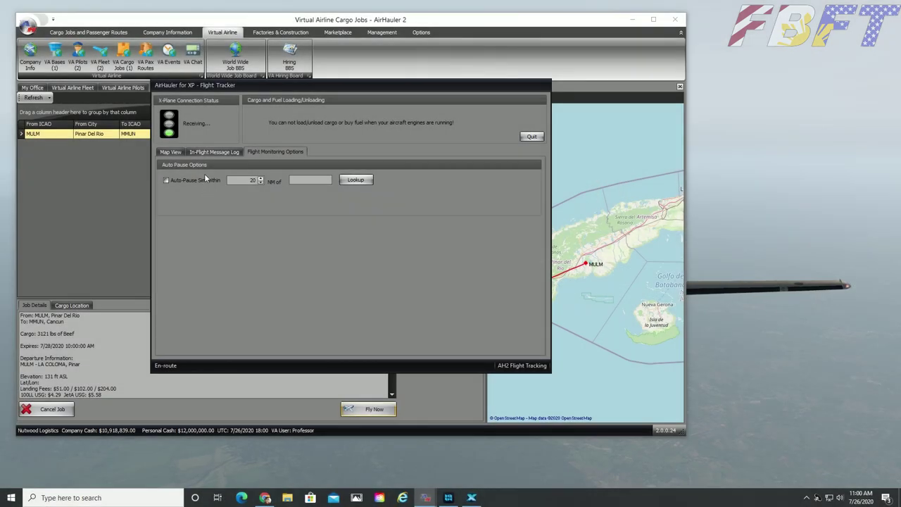
Step: Check the flight tracker's in-flight message log and inspect the airborne FBFT aircraft on its map view
left_click(210, 152)
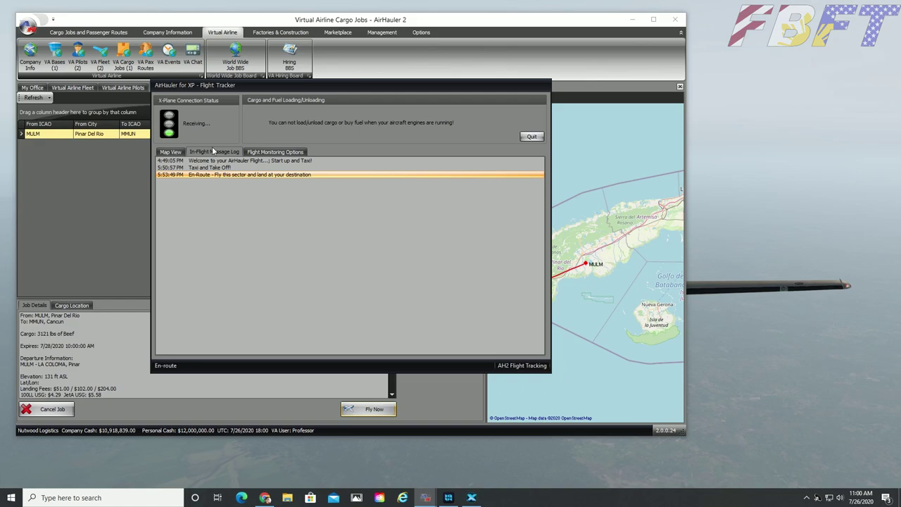
left_click(168, 152)
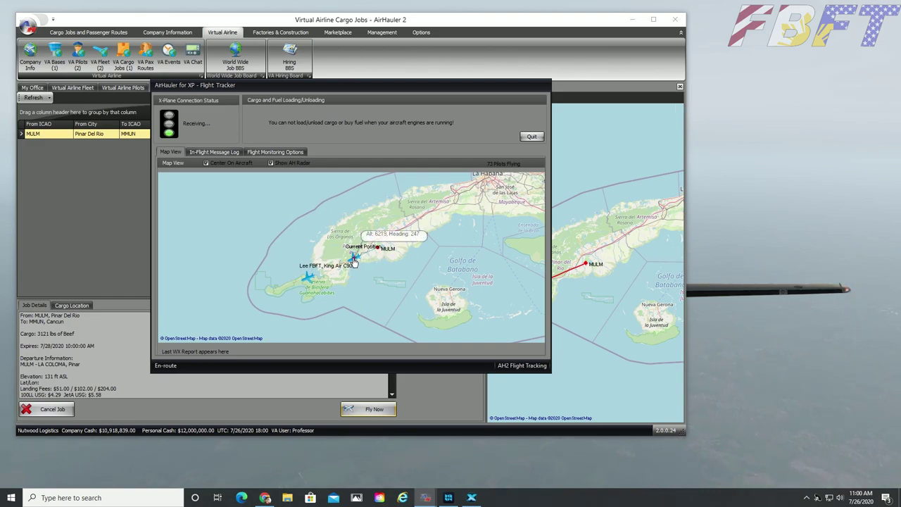
mouse_move(304, 282)
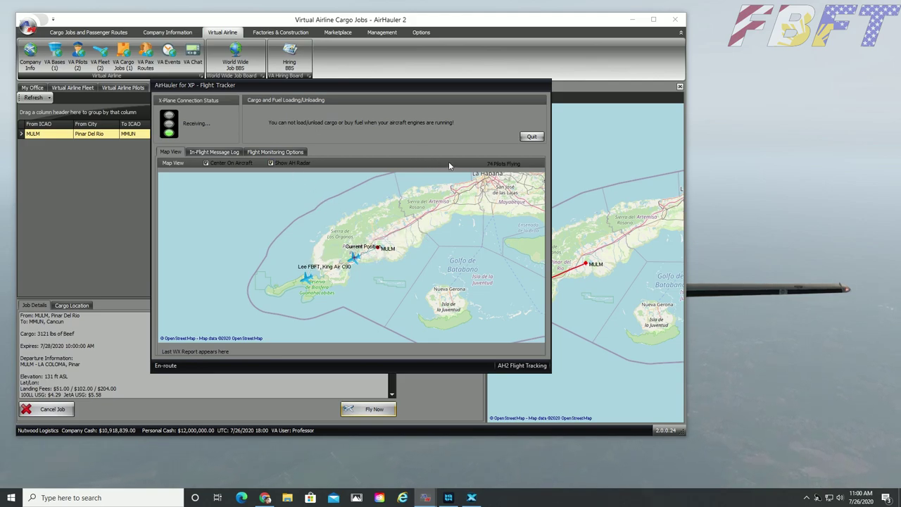
Step: Switch to the X-Plane simulator and change from the external aircraft view to the cockpit view
left_click(779, 197)
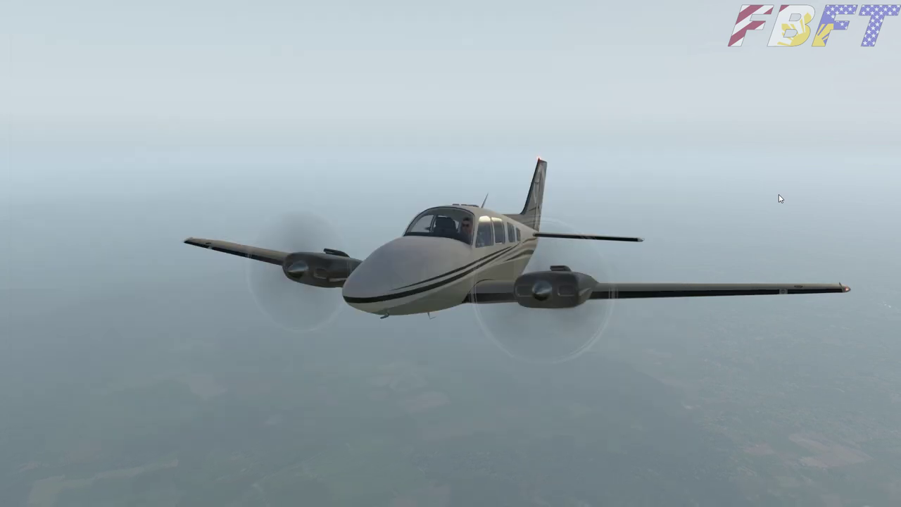
key("shift+9")
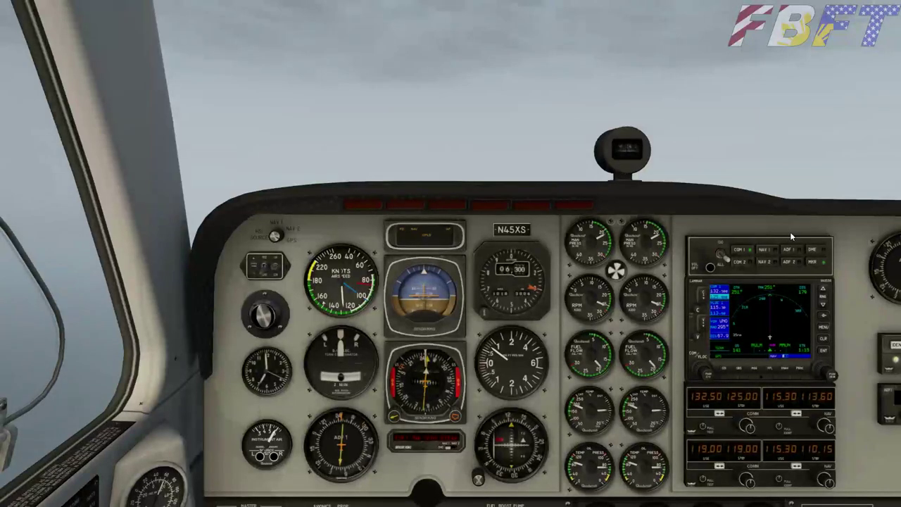